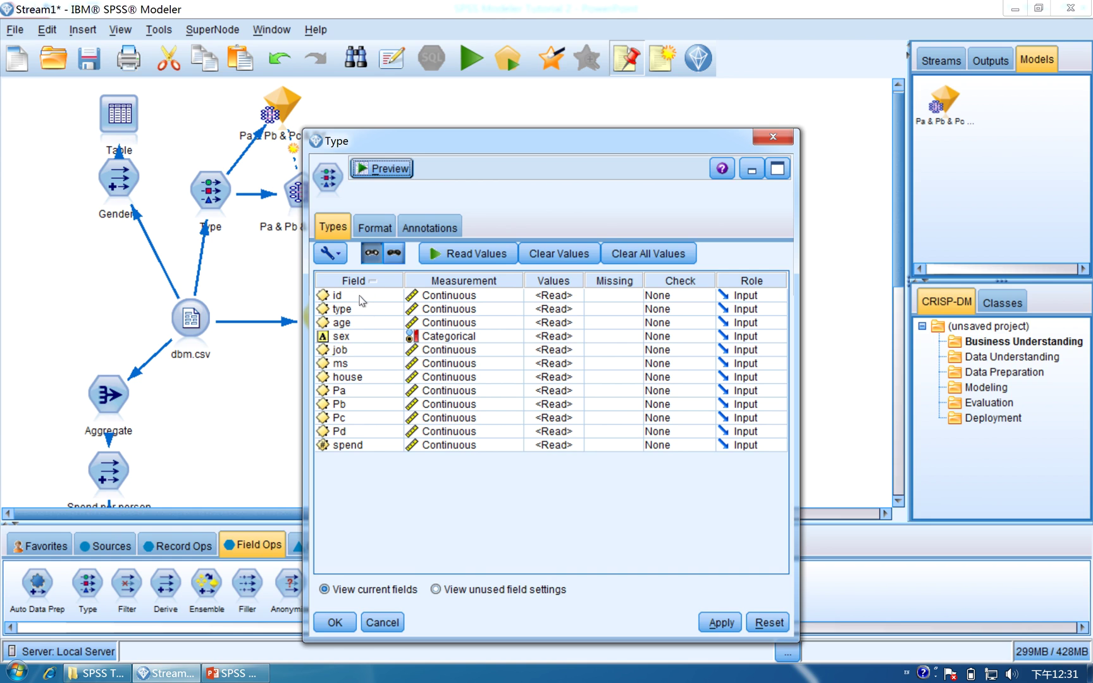
left_click(361, 297)
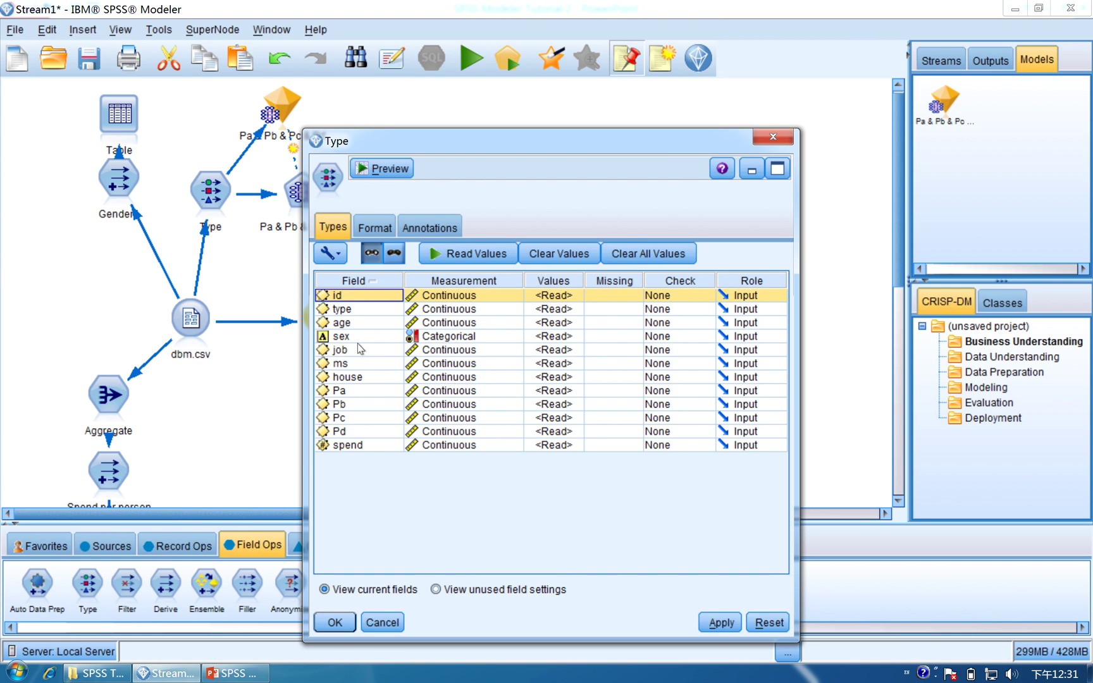
left_click(359, 446, "shift")
left_click(750, 446)
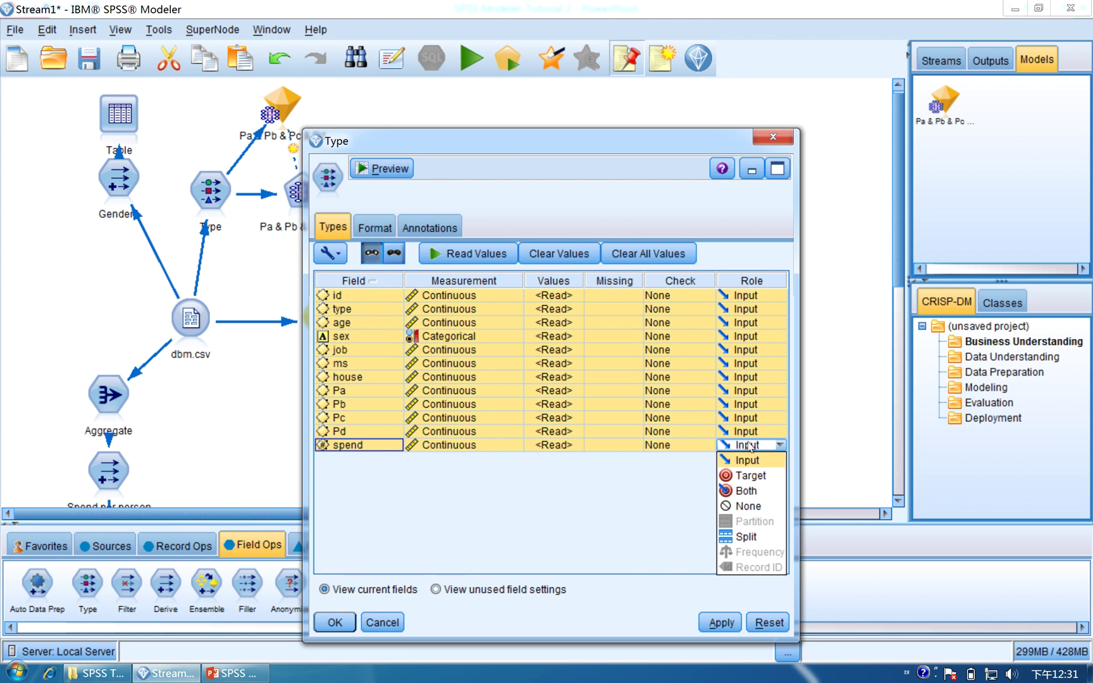
left_click(749, 506)
left_click(359, 364)
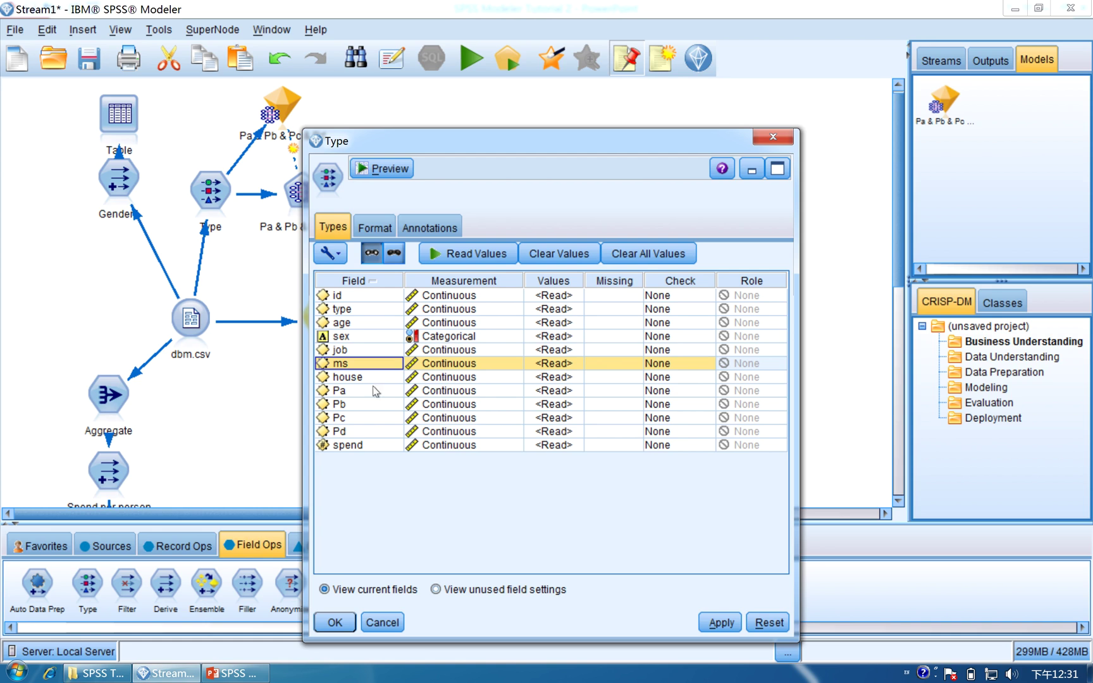
left_click(377, 446)
left_click(781, 445)
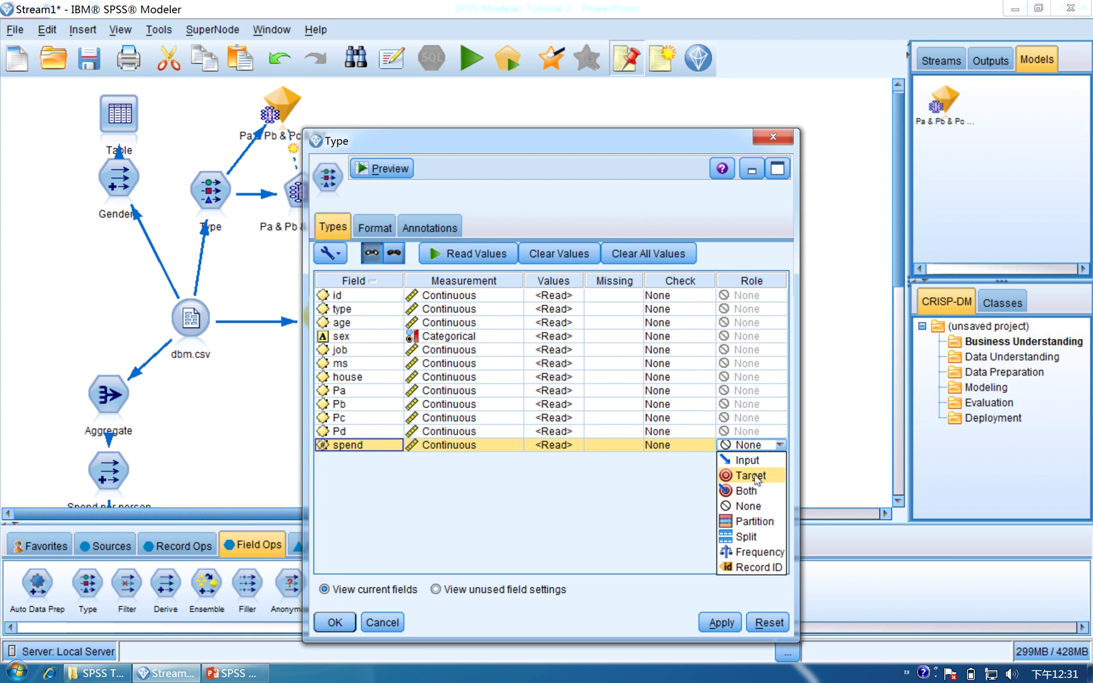
left_click(752, 476)
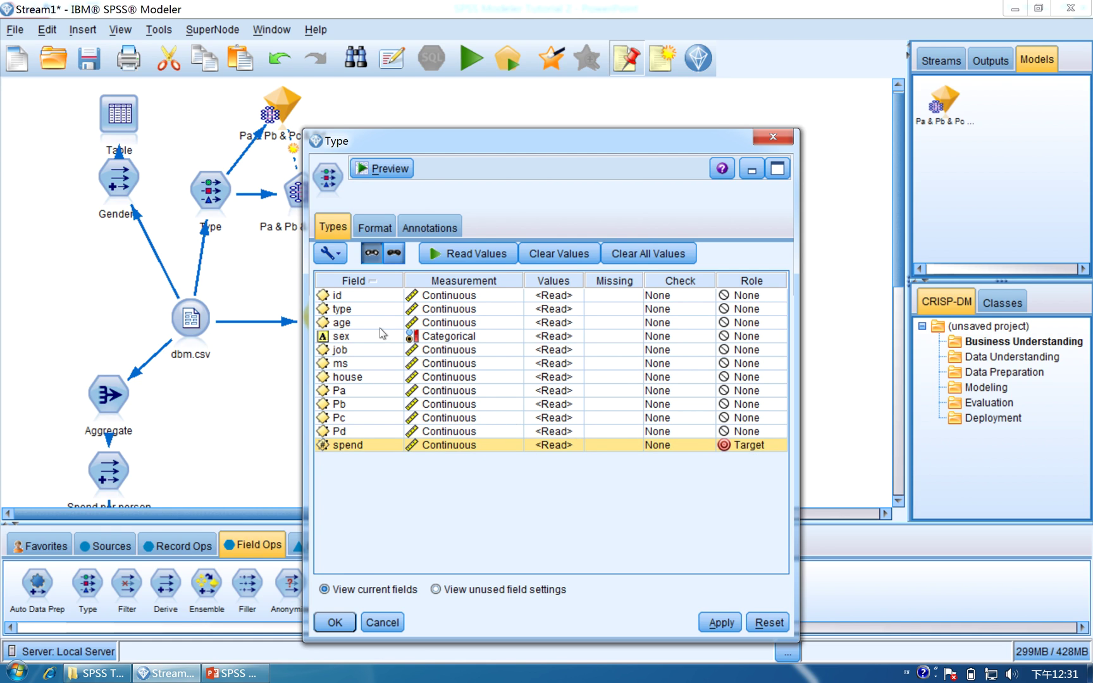
left_click(769, 309)
left_click(757, 325)
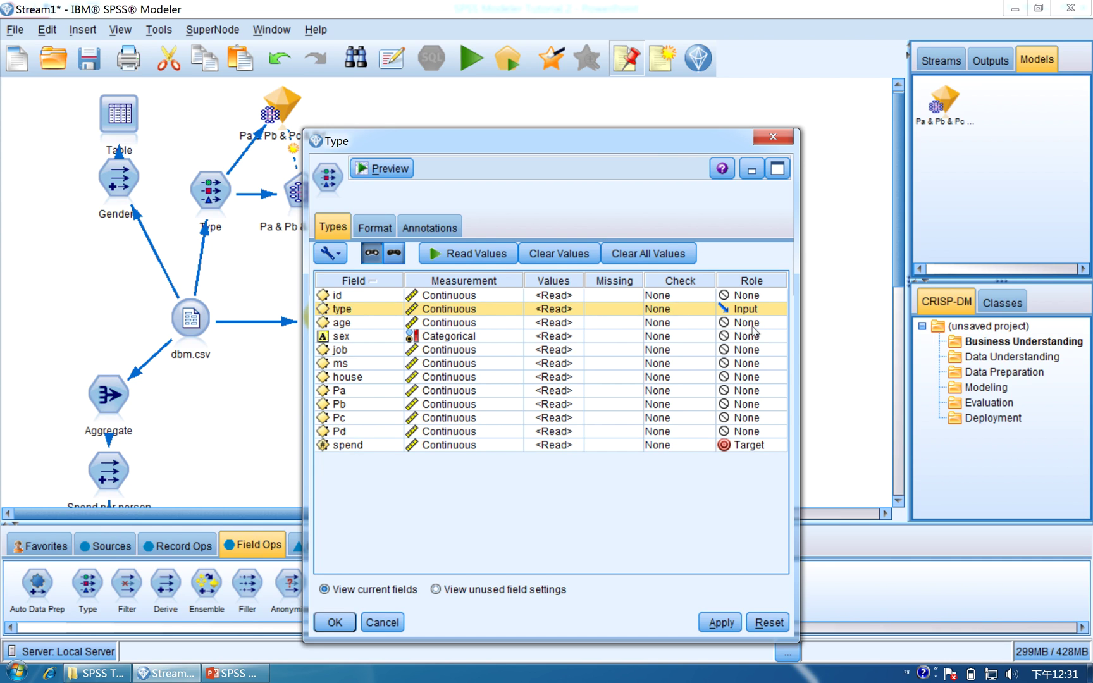
left_click(750, 323)
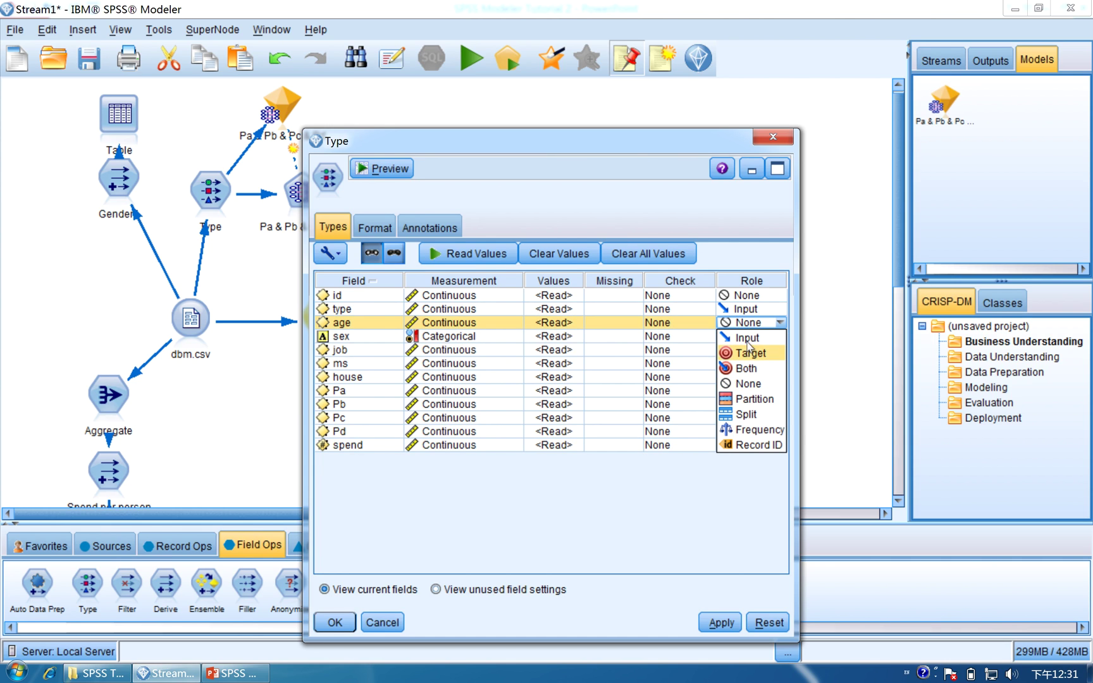
left_click(750, 339)
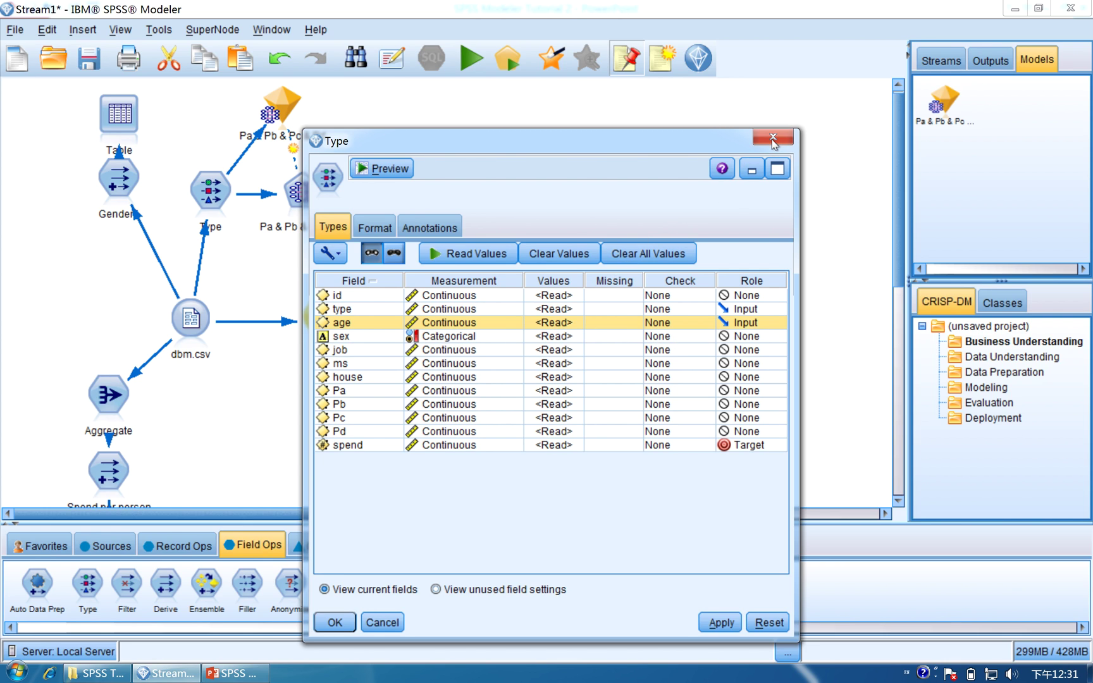
left_click(772, 139)
Delete the Table node and arrange the Gender1 node between dbm.csv and the unconnected-to-model Type node, leaving room between them
left_click_drag(306, 324, 427, 324)
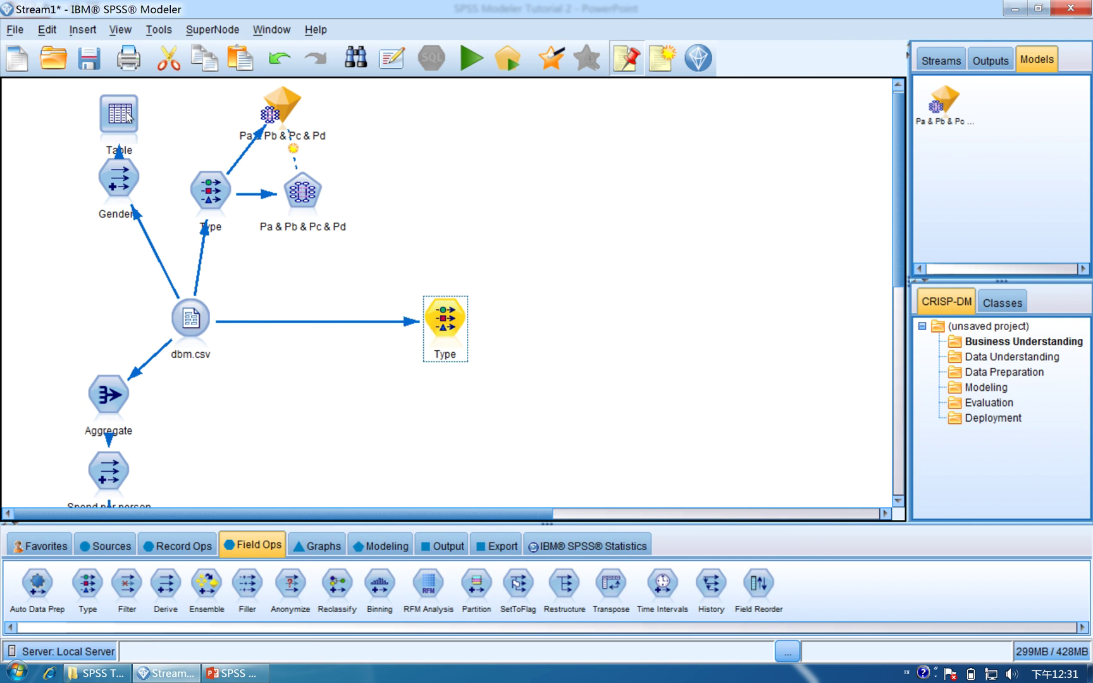
right_click(128, 116)
left_click(181, 253)
left_click_drag(117, 184, 326, 298)
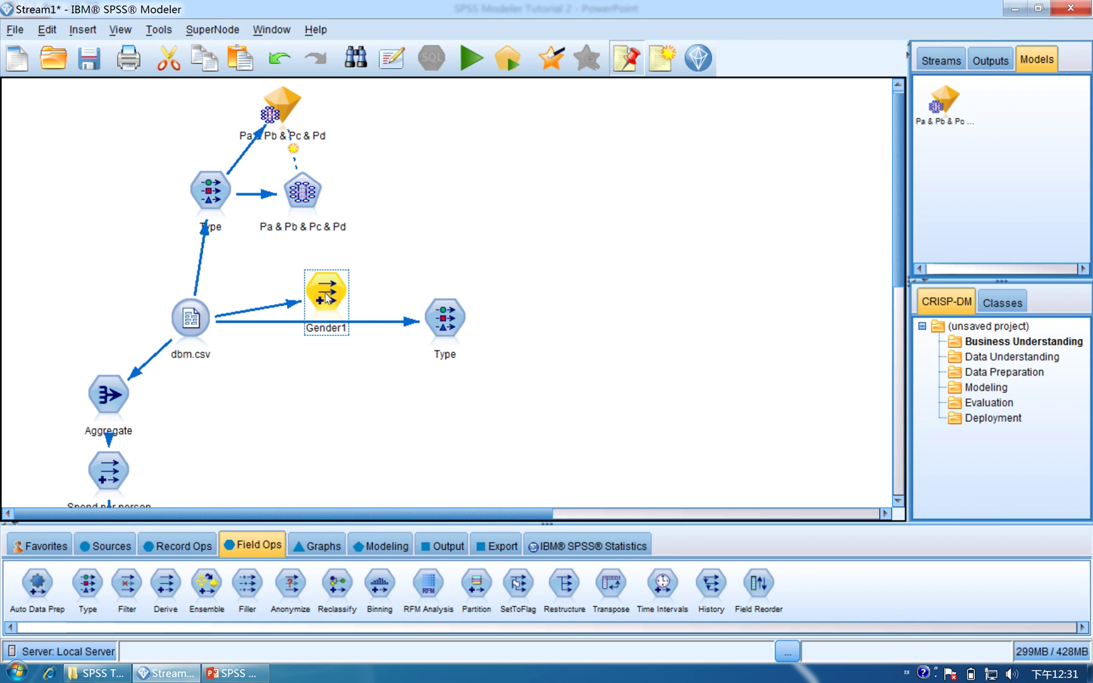
left_click(371, 318)
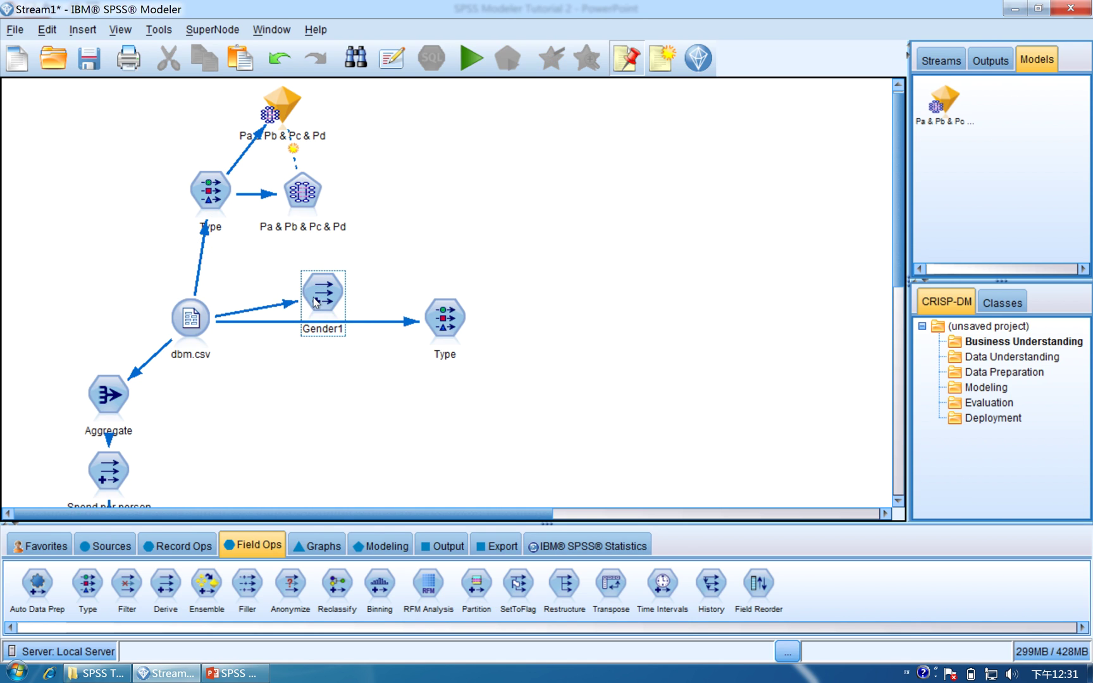
Replace the direct dbm.csv link to the Type node with a connection from Gender1, and align the Type node with Gender1
right_click(284, 327)
left_click(305, 335)
right_click(324, 303)
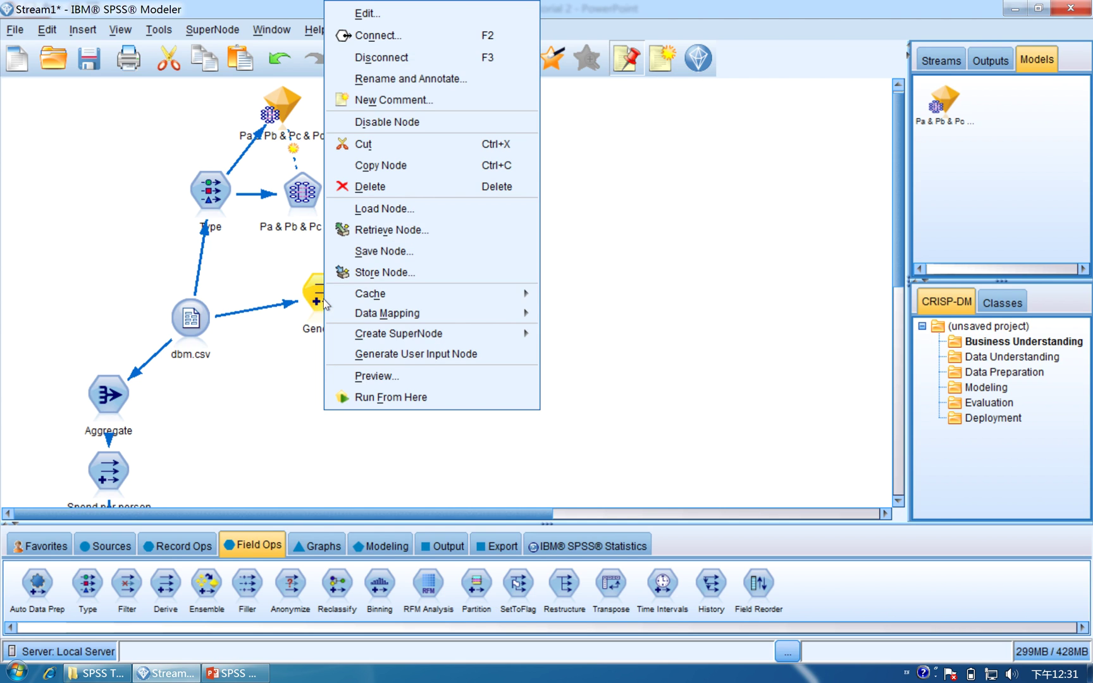
left_click(369, 36)
left_click(435, 326)
left_click_drag(435, 326, 441, 303)
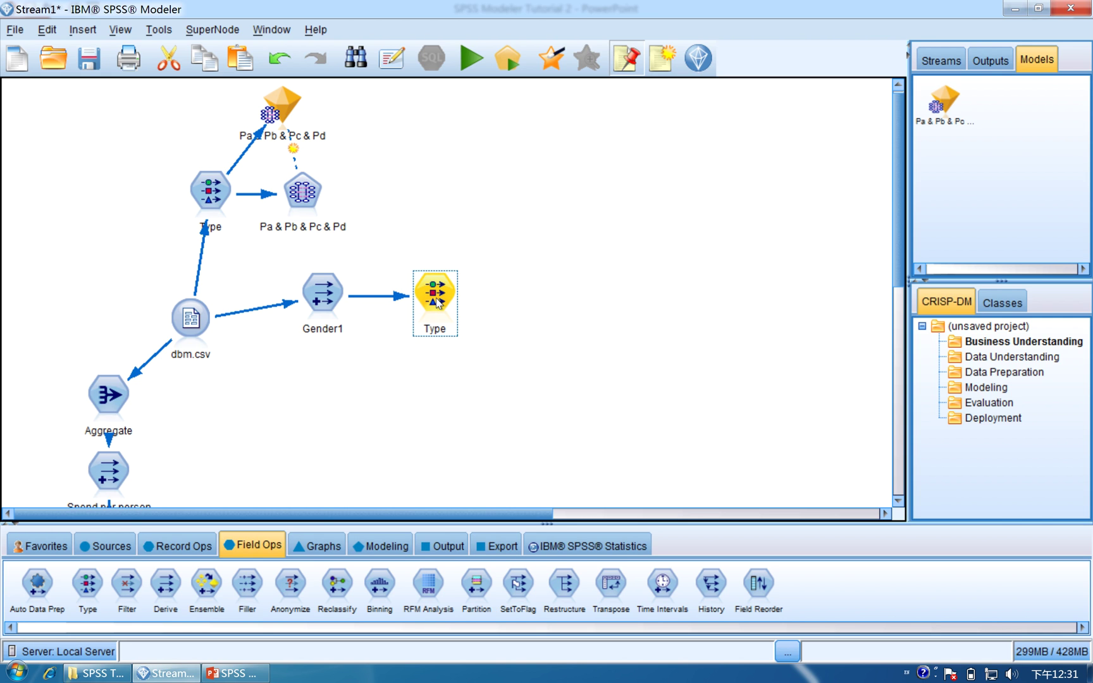
Open the Type node fed by Gender1 and set the role of all fields to None
double_click(439, 302)
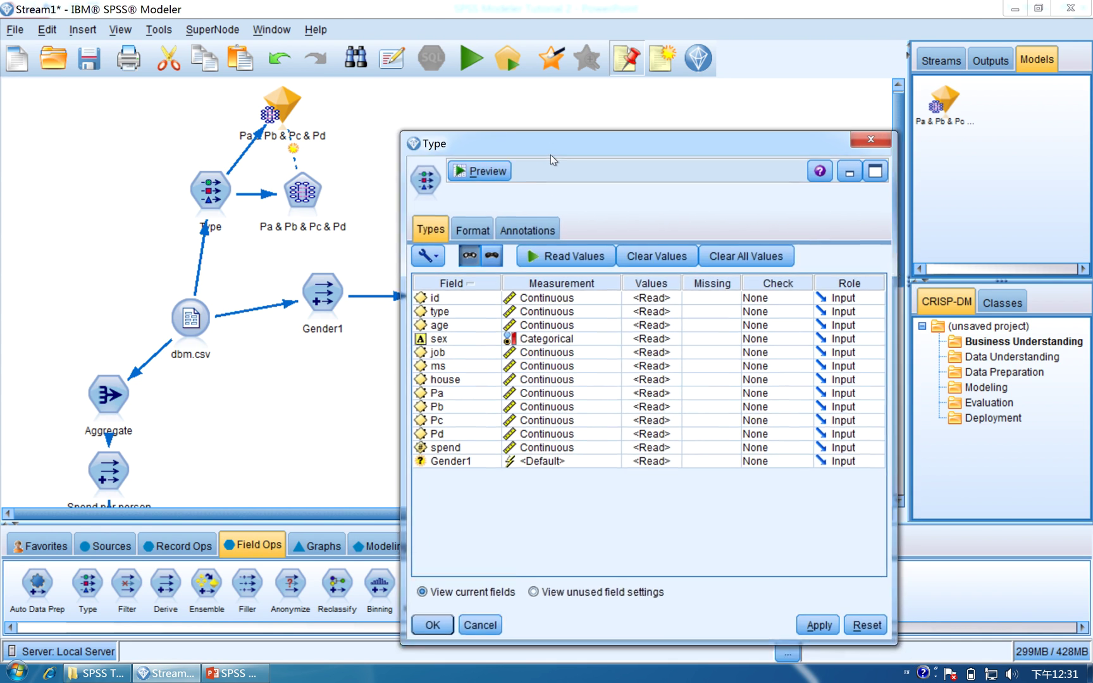
left_click_drag(559, 162, 493, 124)
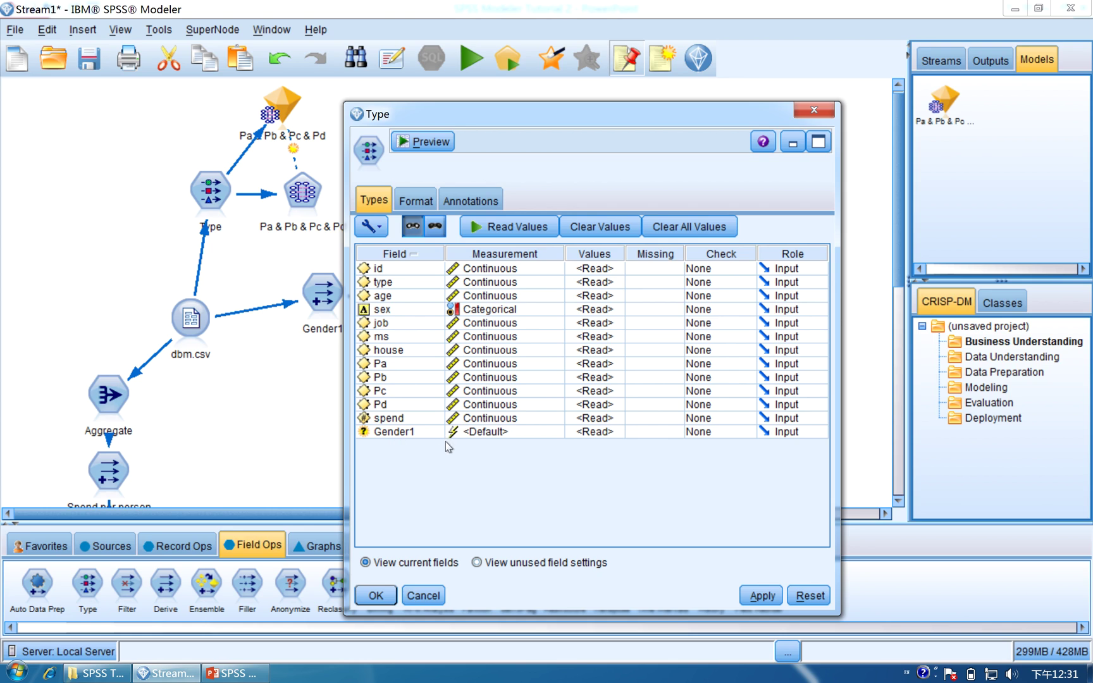
left_click(397, 270)
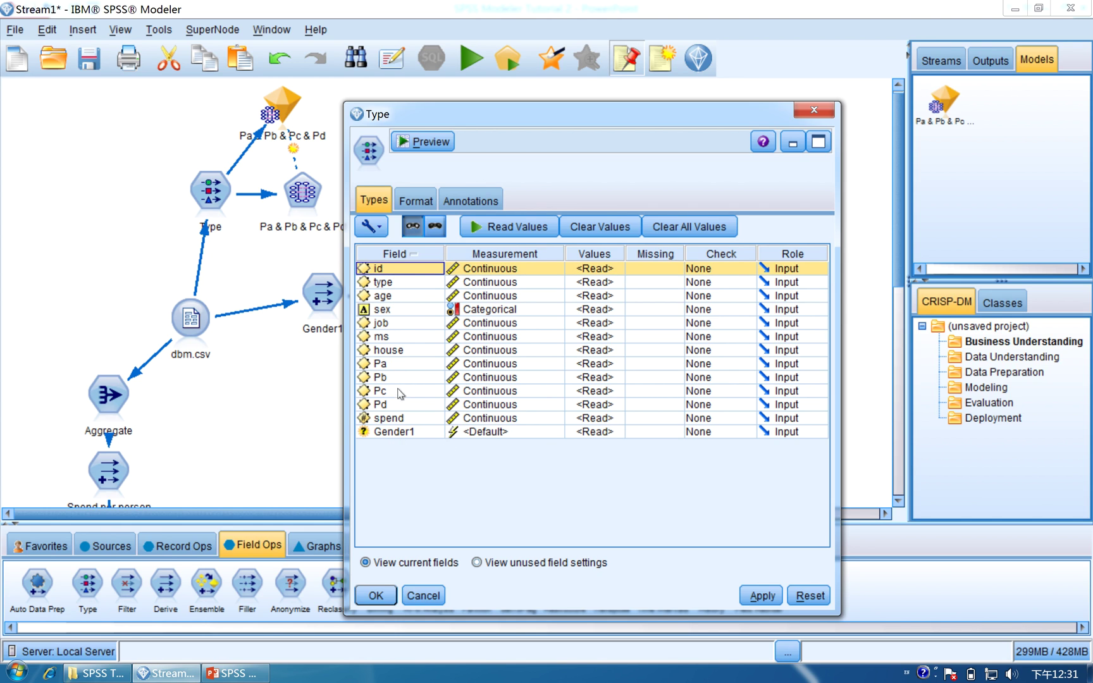
left_click(398, 435, "shift")
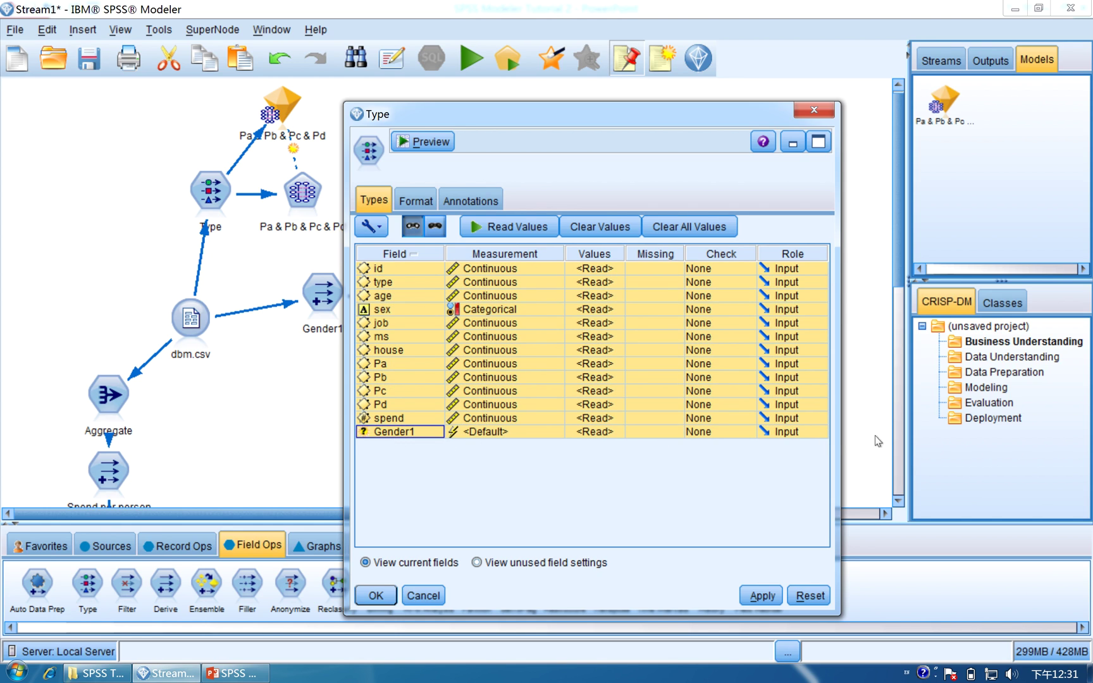
left_click(805, 438)
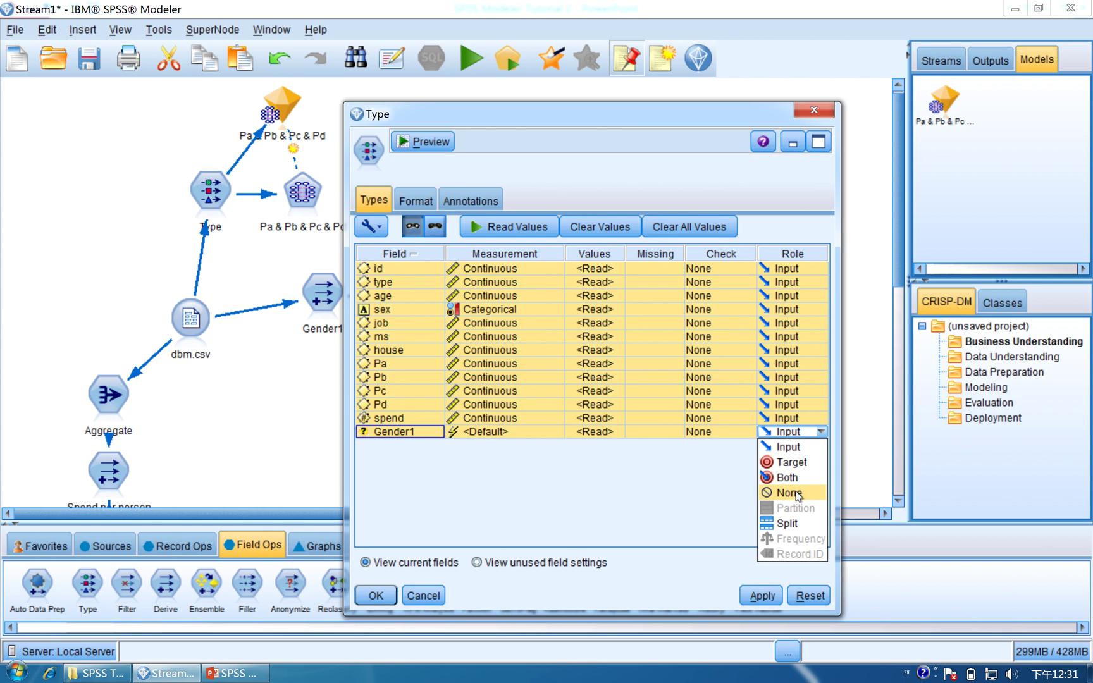
left_click(798, 494)
Set the role of the spend field to Target
left_click(392, 405)
left_click(394, 418)
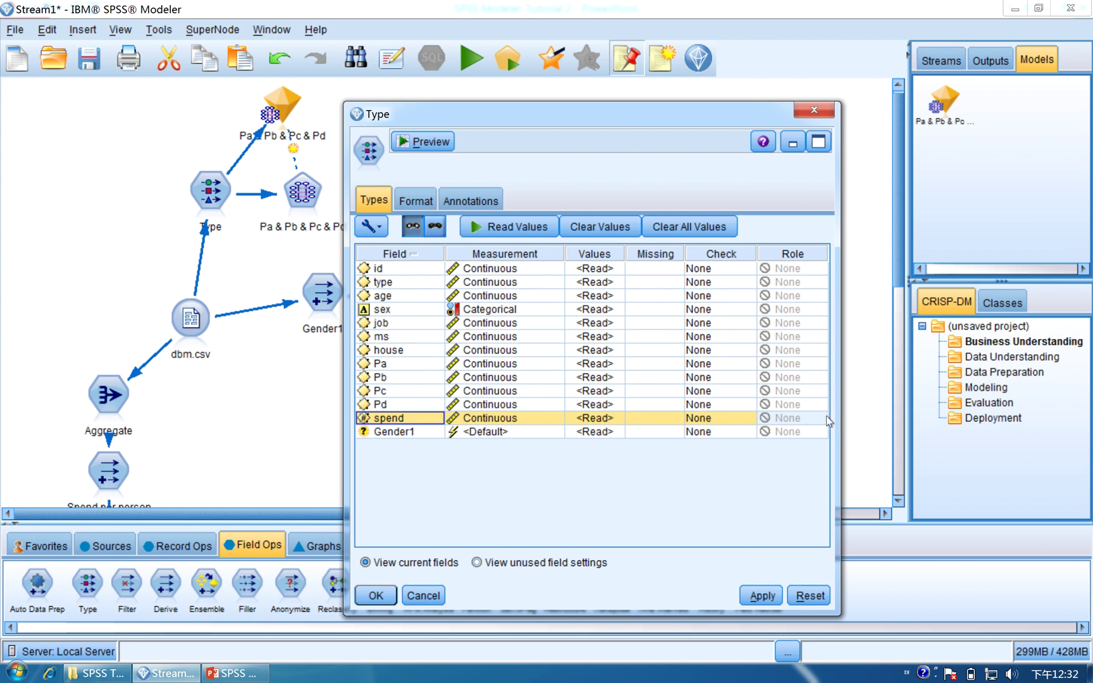
left_click(801, 421)
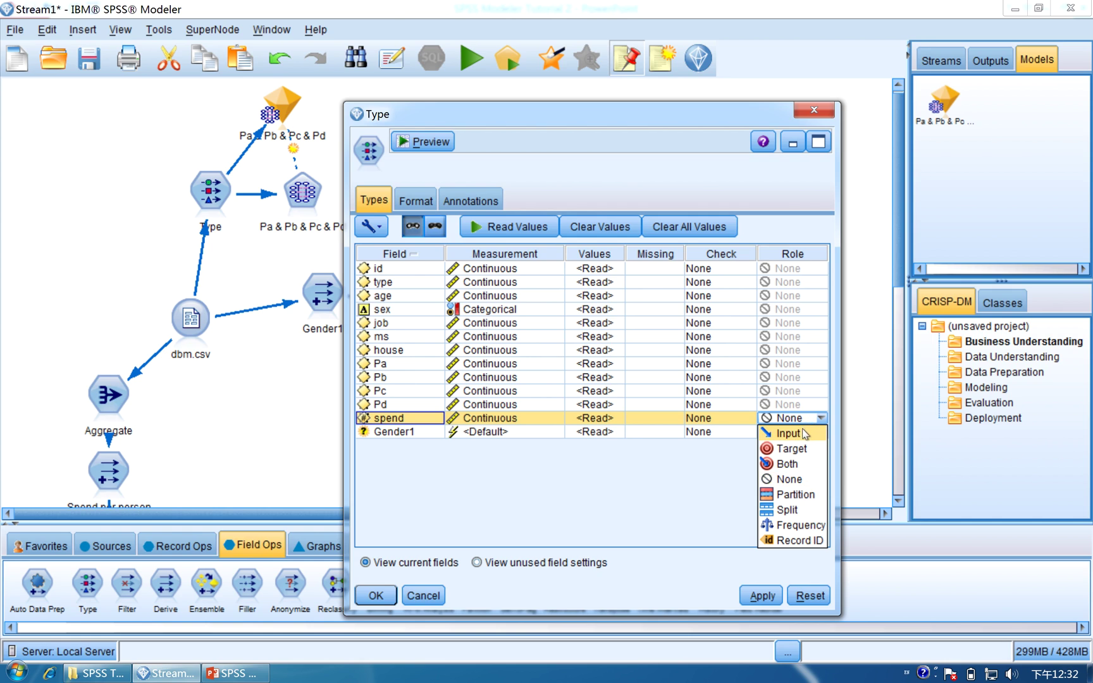
left_click(800, 450)
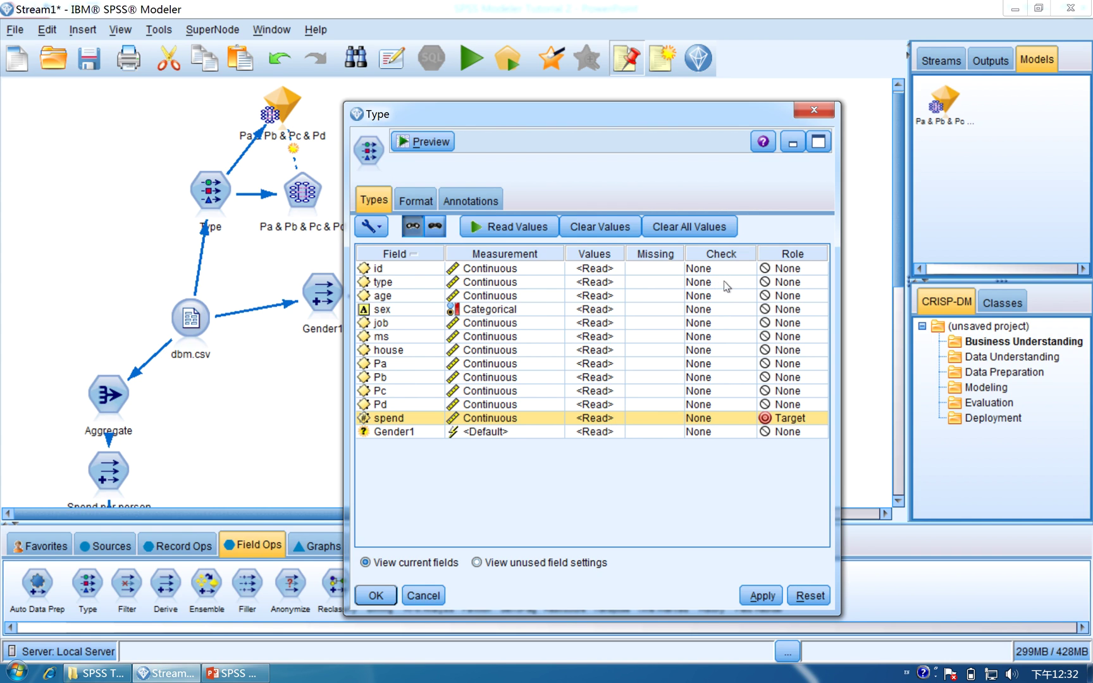
Set the roles of the type, age and Gender1 fields to Input
left_click(777, 283)
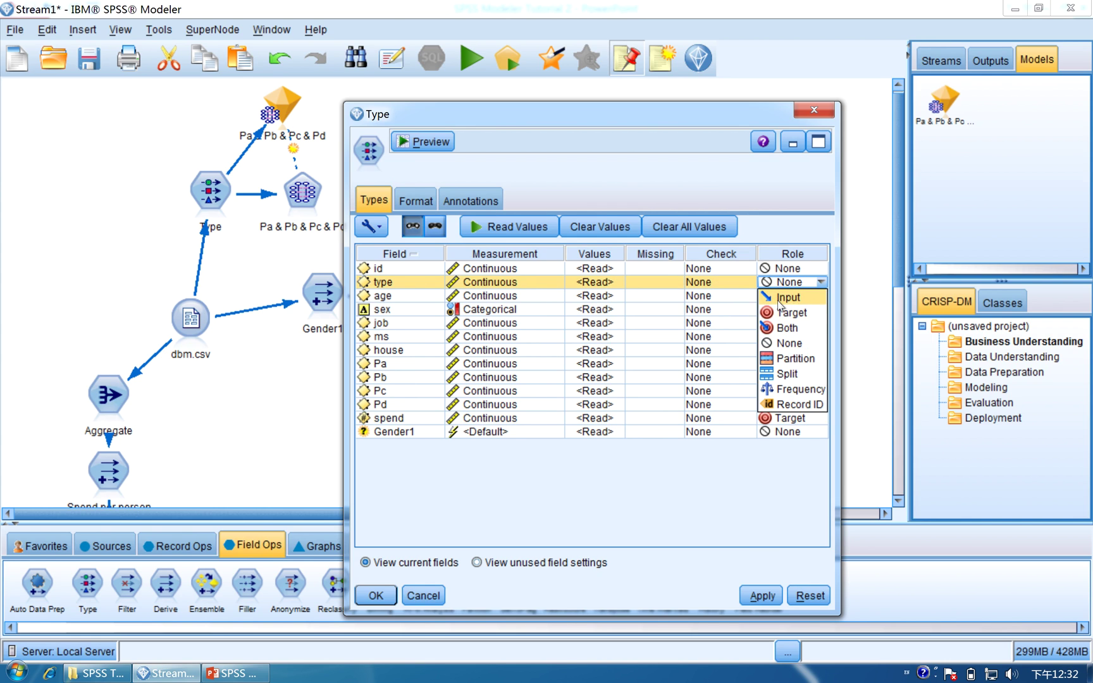
left_click(785, 297)
left_click(785, 296)
left_click(784, 311)
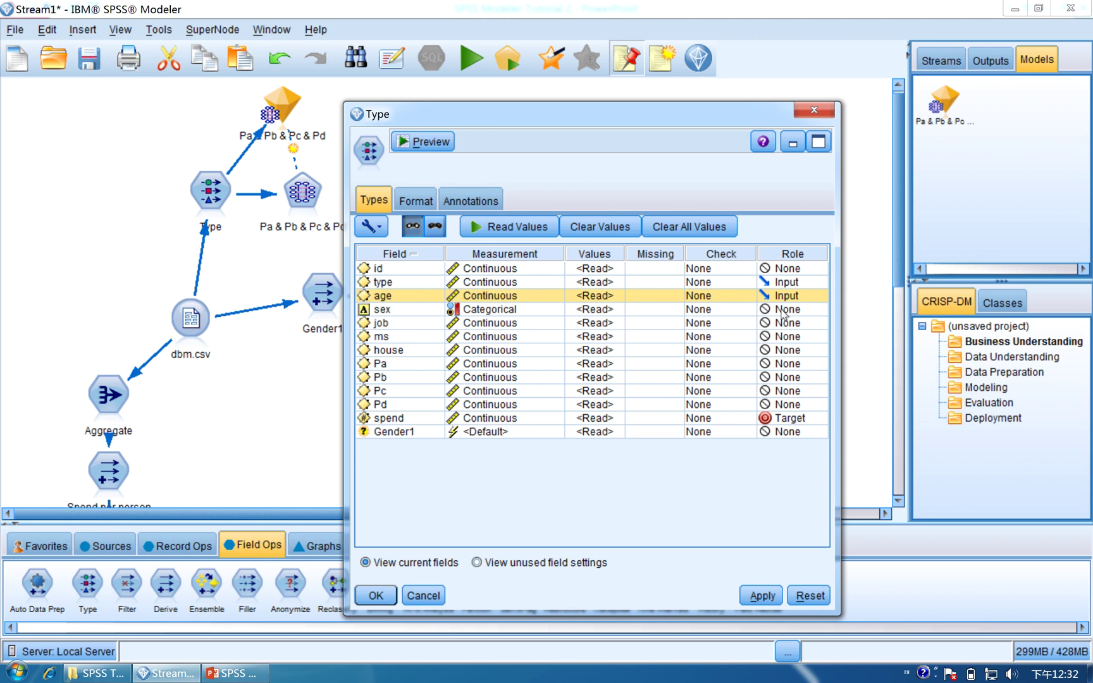
left_click(788, 430)
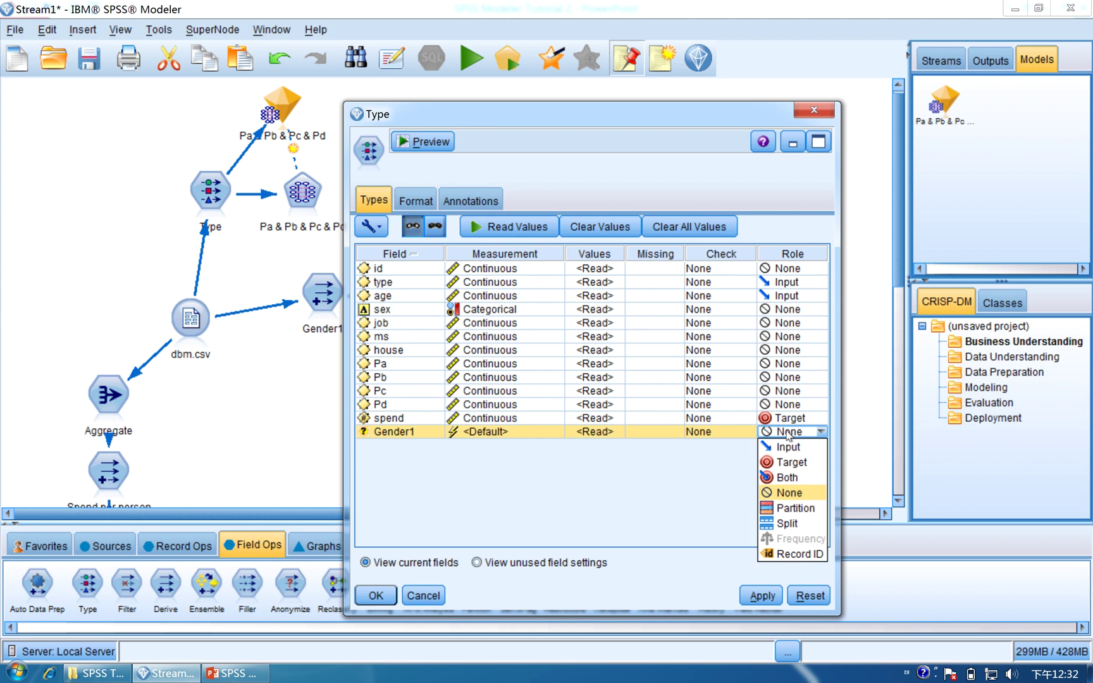
left_click(788, 446)
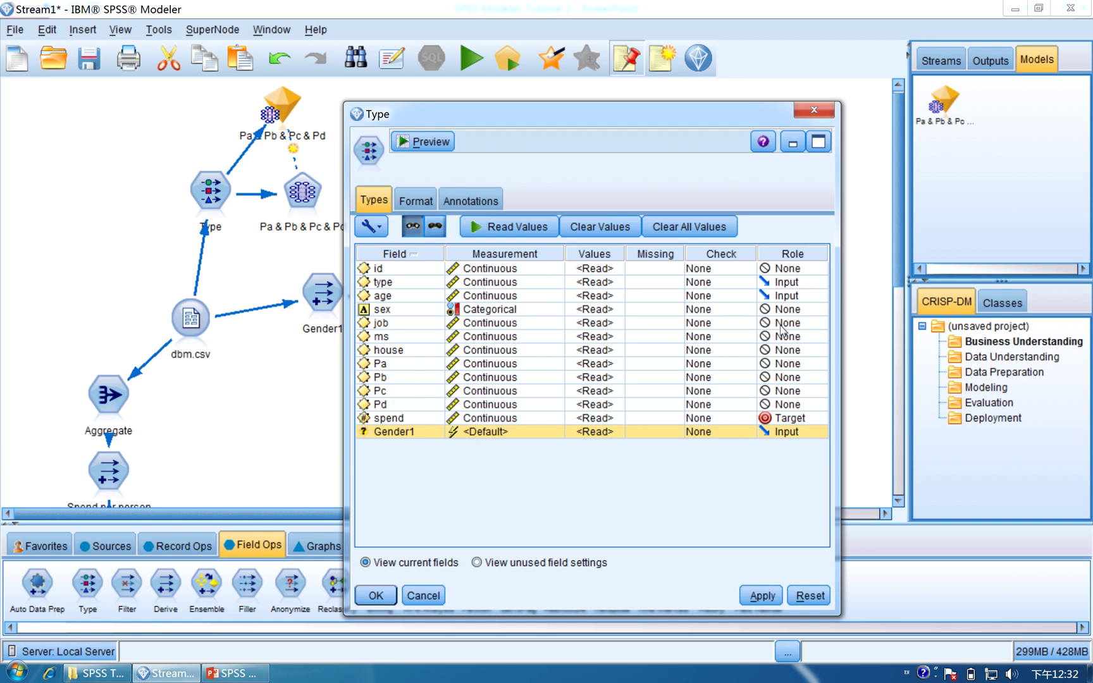
Set the roles of the job, ms and house fields to Input, and apply the Type node settings
left_click(782, 326)
left_click(782, 340)
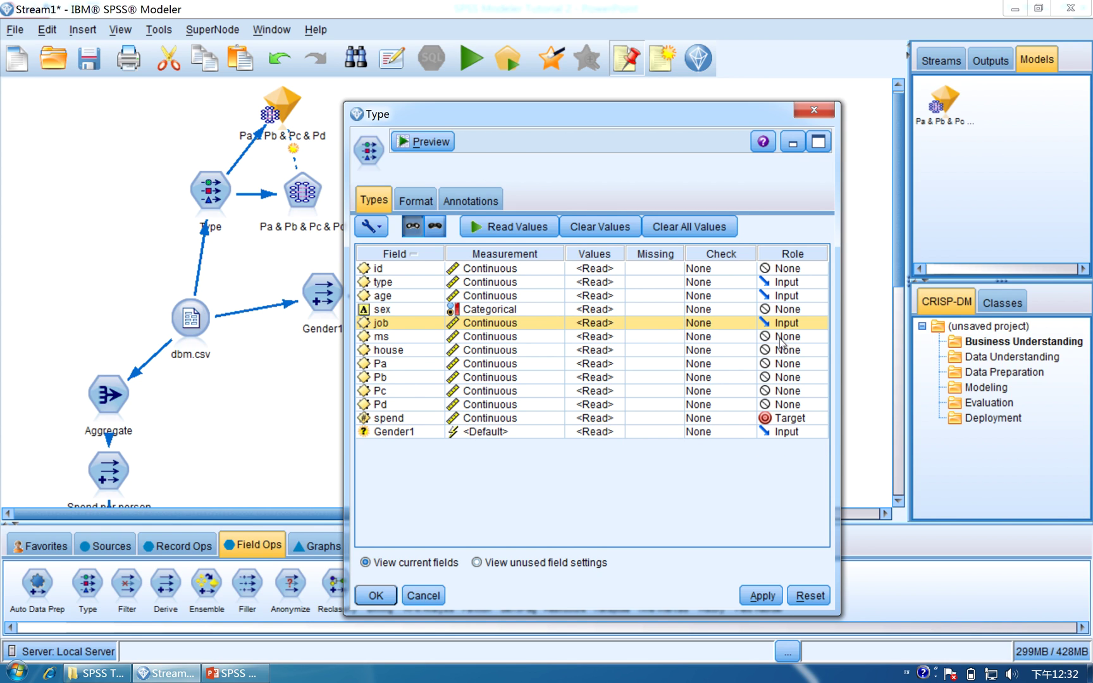
left_click(783, 338)
left_click(783, 353)
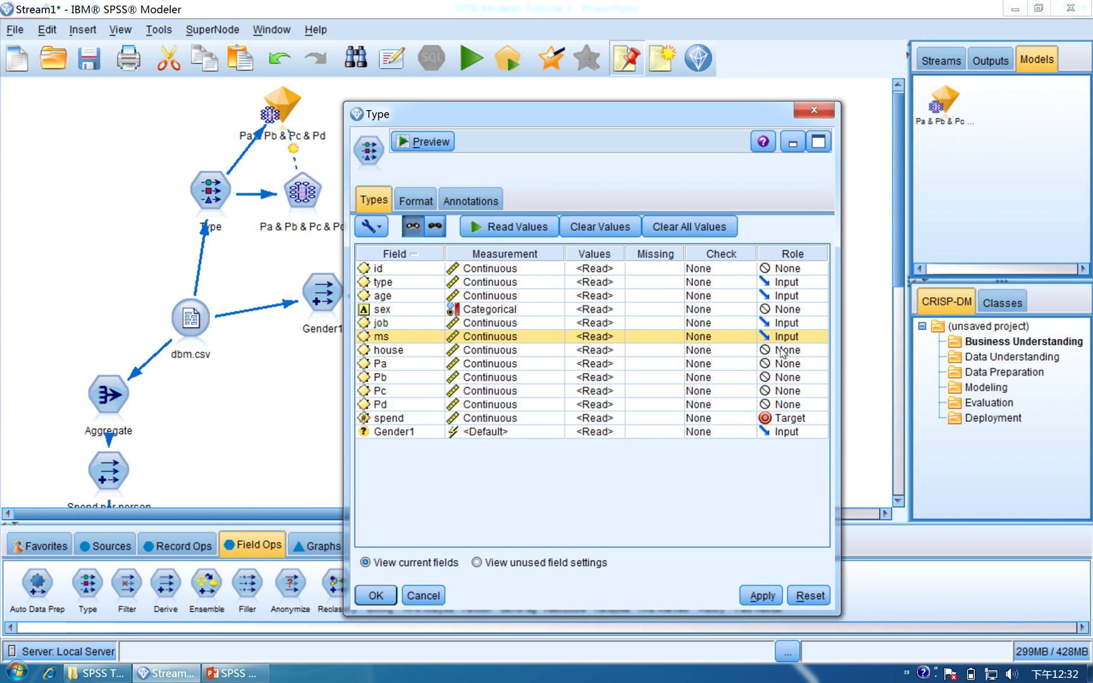
left_click(783, 352)
left_click(783, 366)
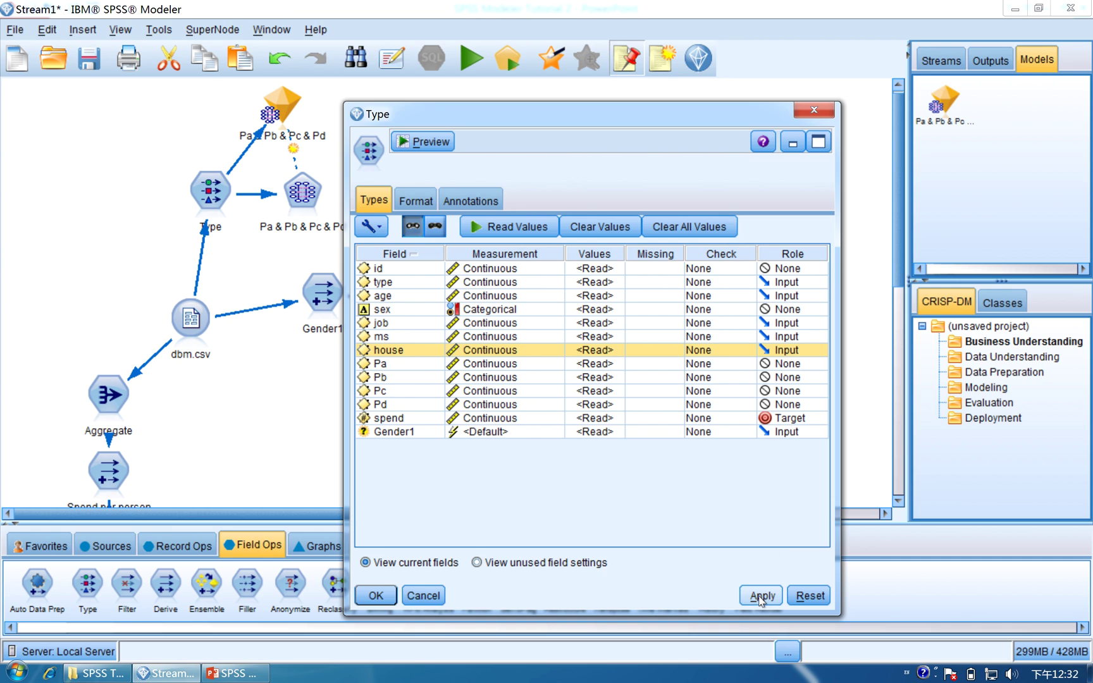
left_click(761, 595)
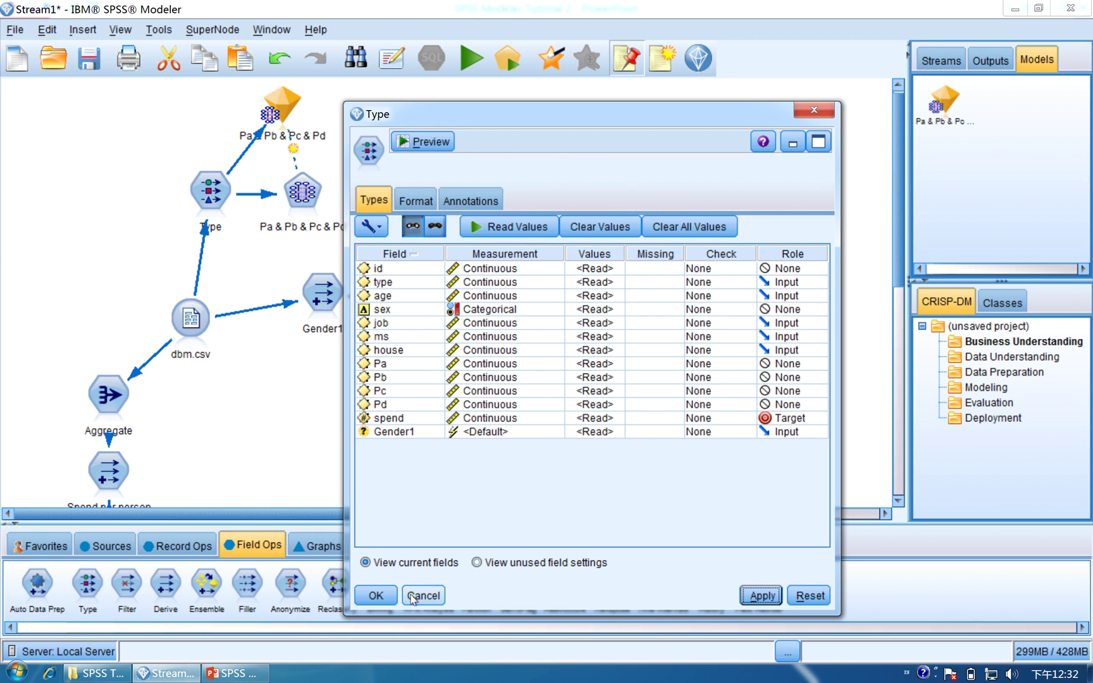
left_click(375, 596)
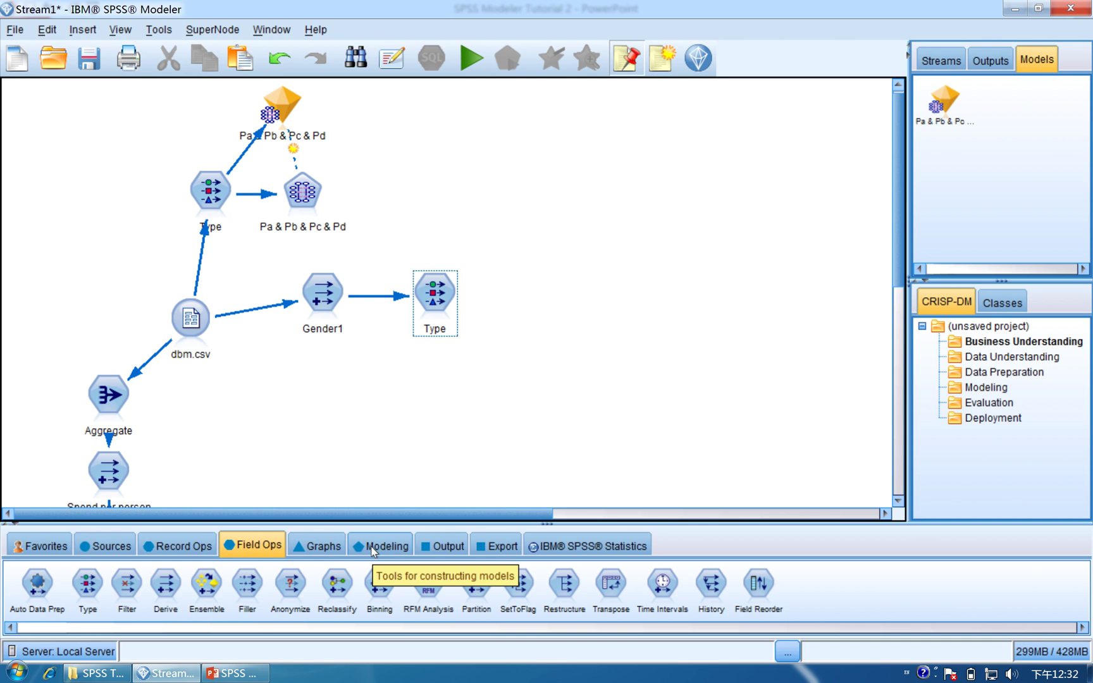
Add a Regression modeling node after the Type node fed by Gender1 and connect the two
left_click(387, 548)
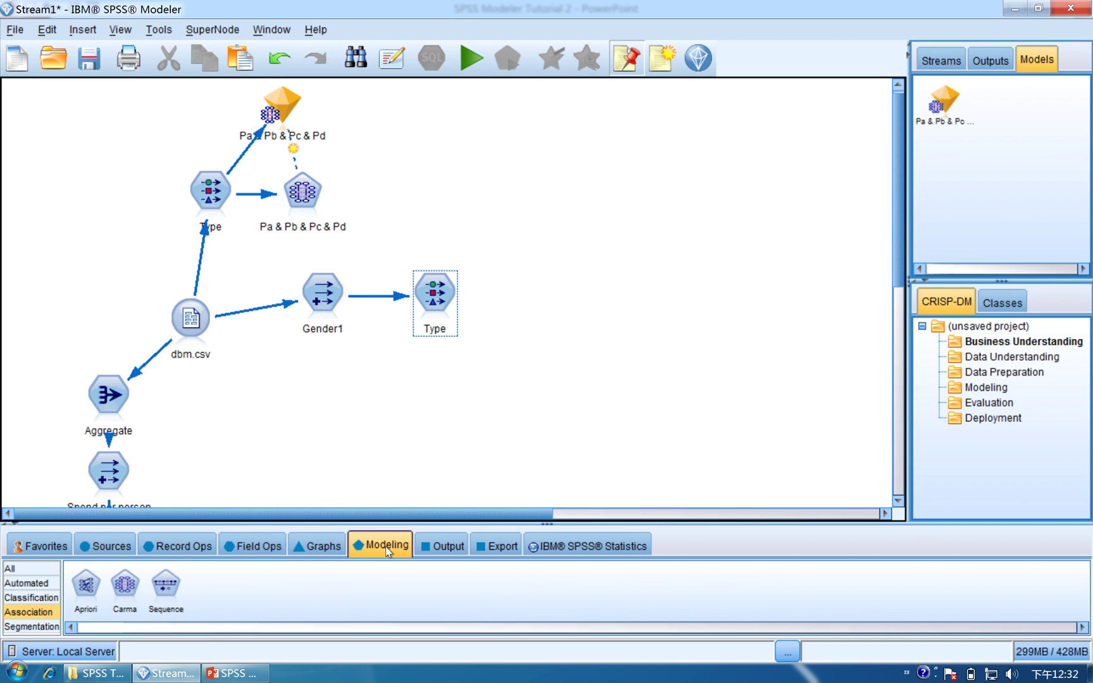
left_click(42, 569)
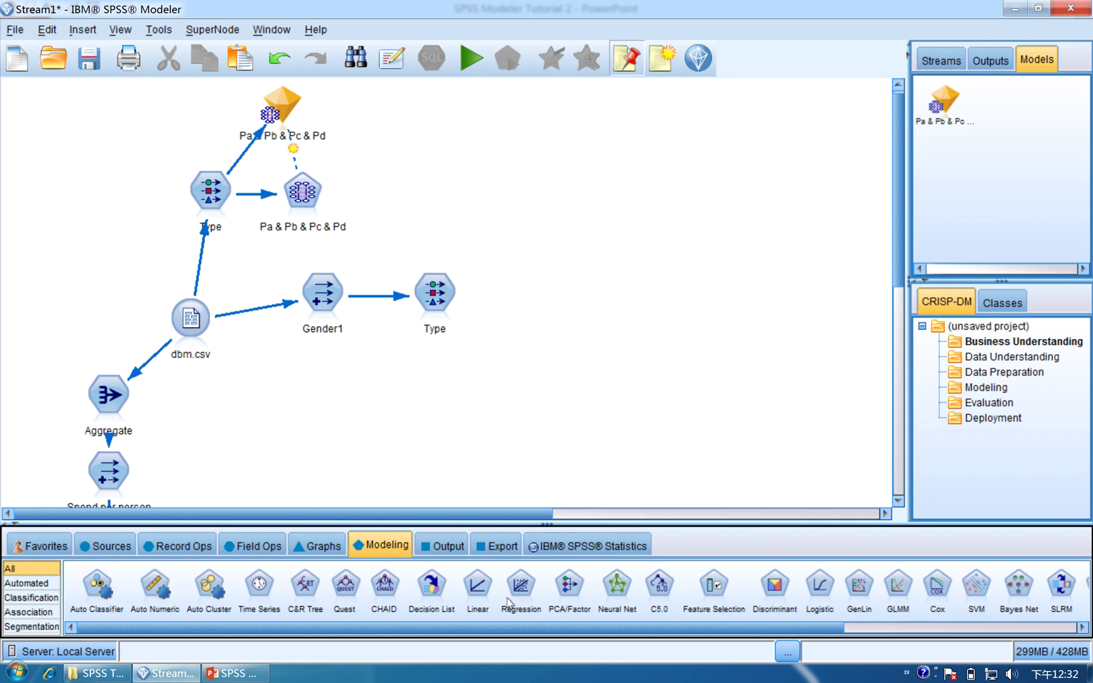
left_click_drag(520, 593, 538, 298)
right_click(446, 296)
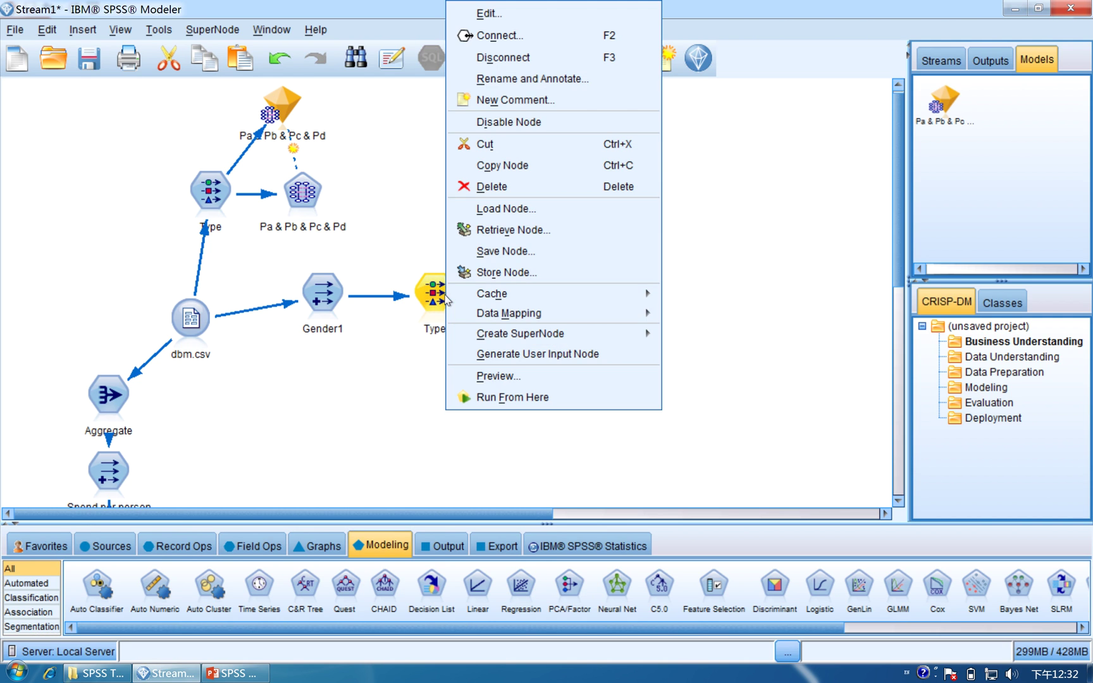
left_click(547, 36)
left_click(541, 301)
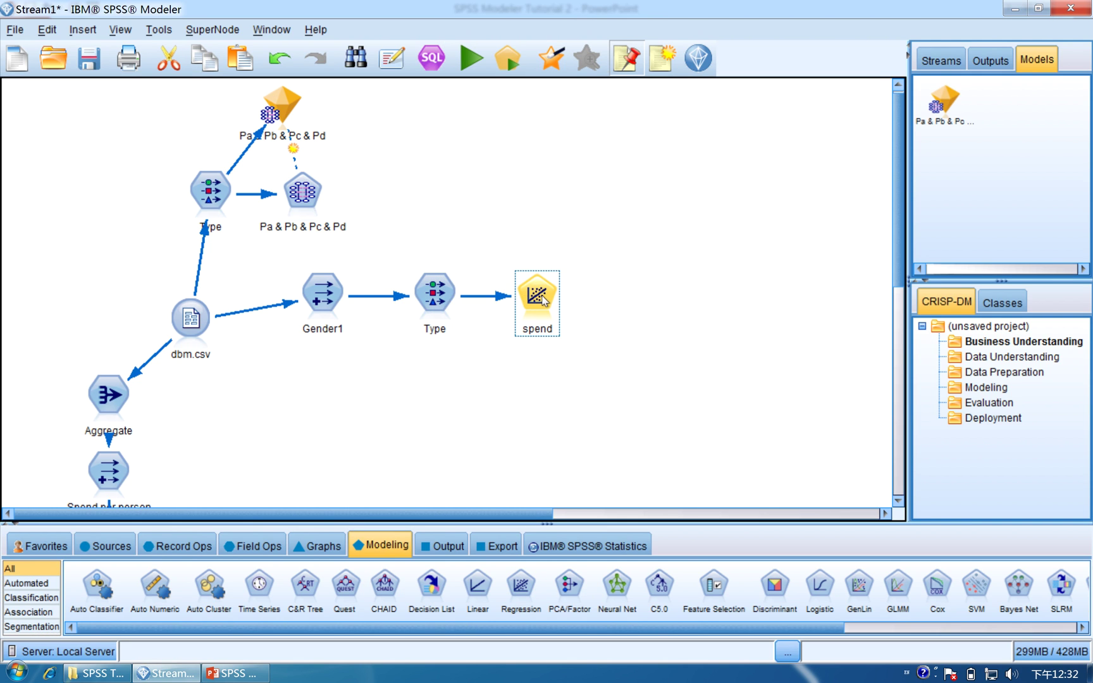
Exclude the constant from the spend regression equation, run the model, and move the generated nugget above its Regression node
double_click(544, 300)
left_click_drag(580, 234, 500, 140)
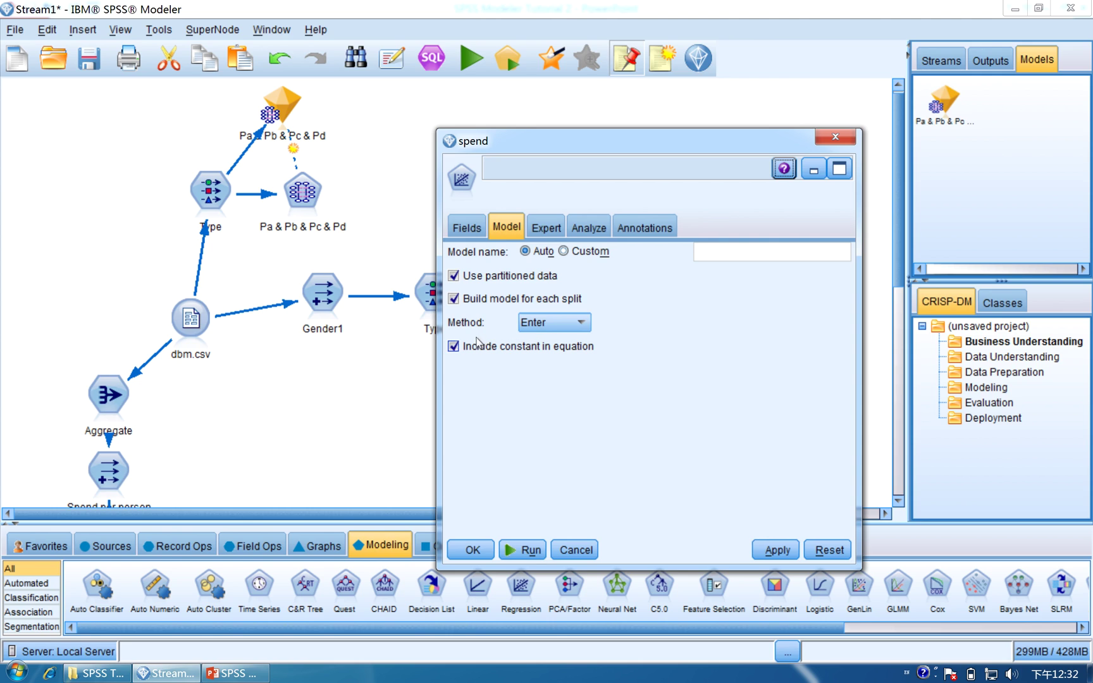
left_click(536, 352)
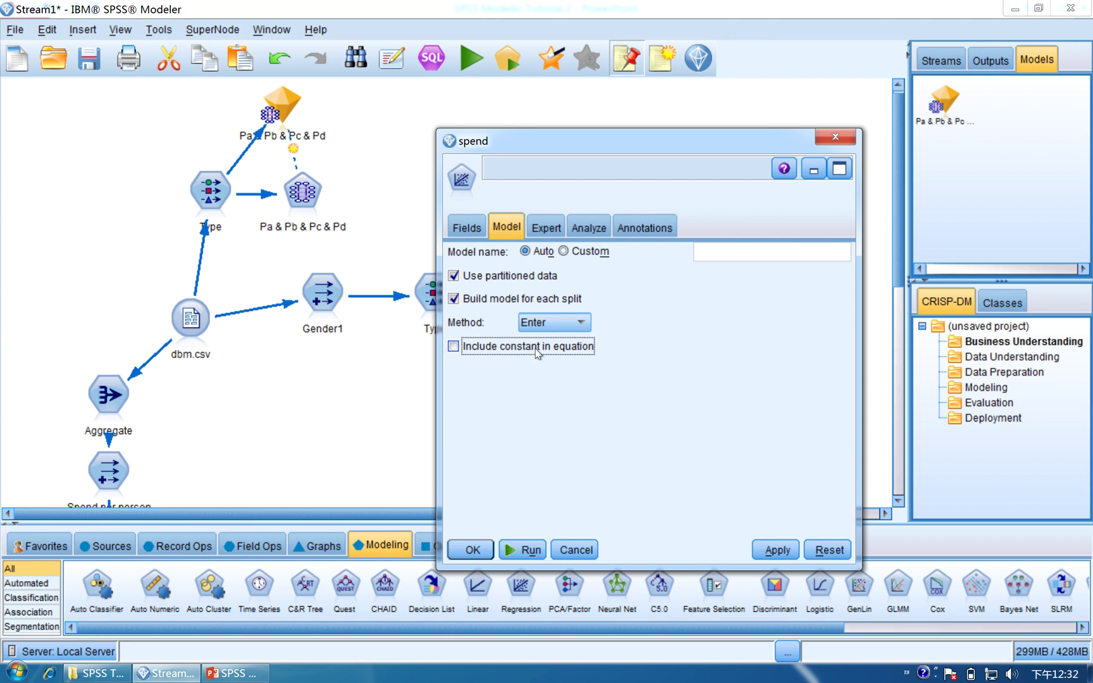
left_click(765, 548)
left_click(543, 555)
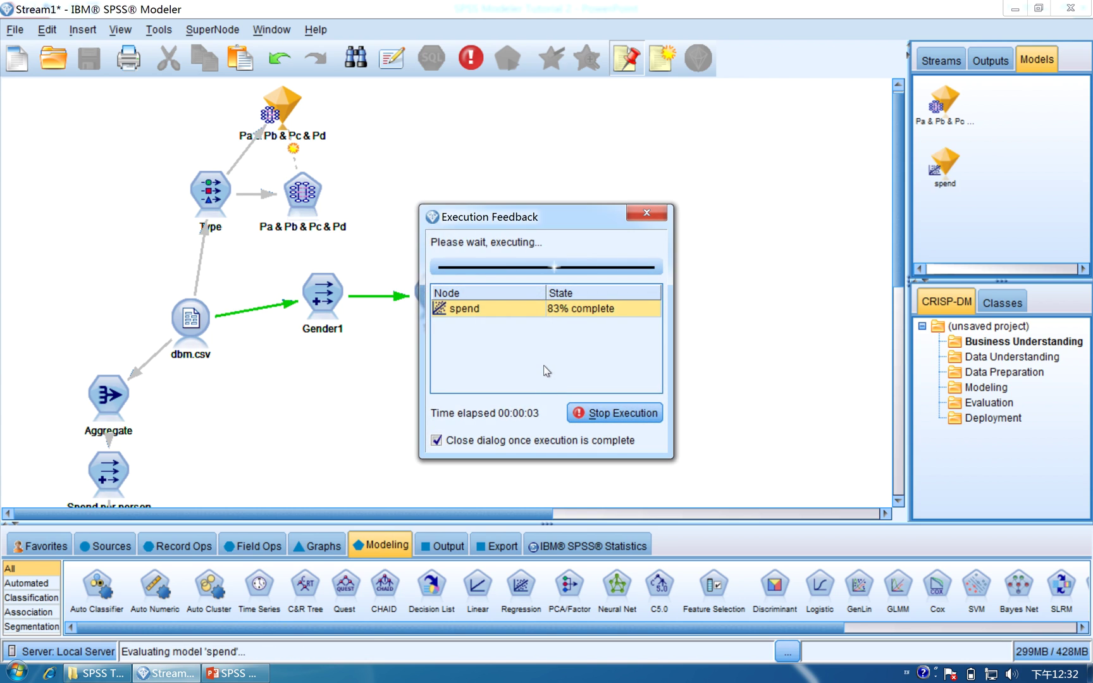
left_click_drag(516, 314, 497, 225)
Examine the generated spend model's predictor importance, summary equation and advanced coefficients table with significance values
double_click(500, 206)
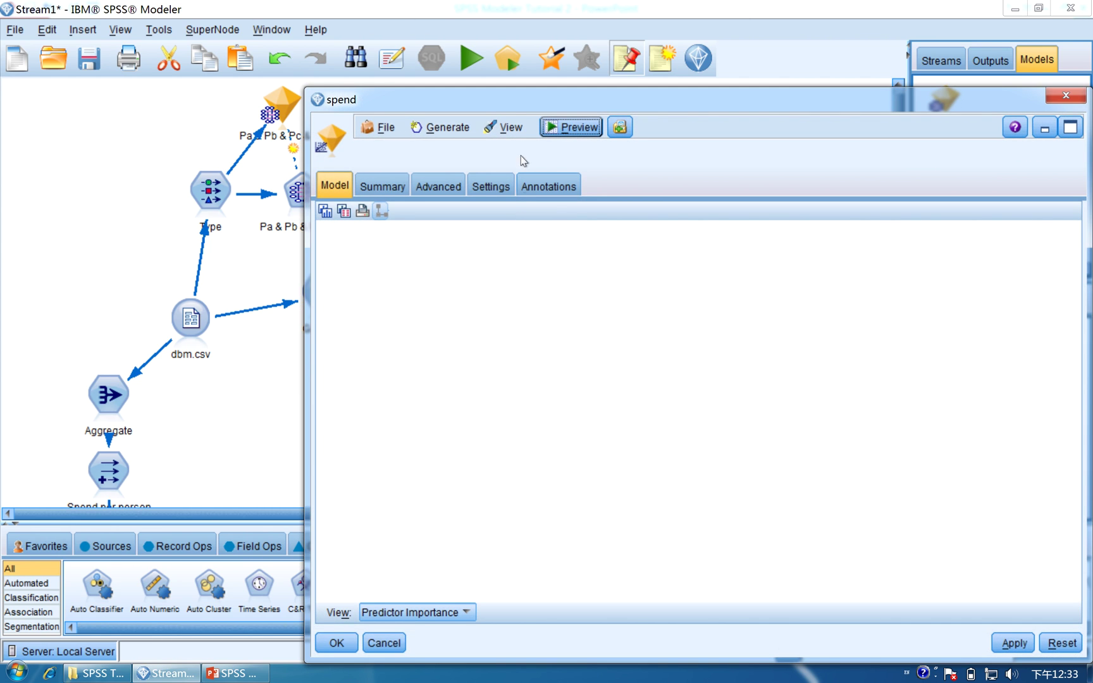
left_click_drag(517, 99, 464, 75)
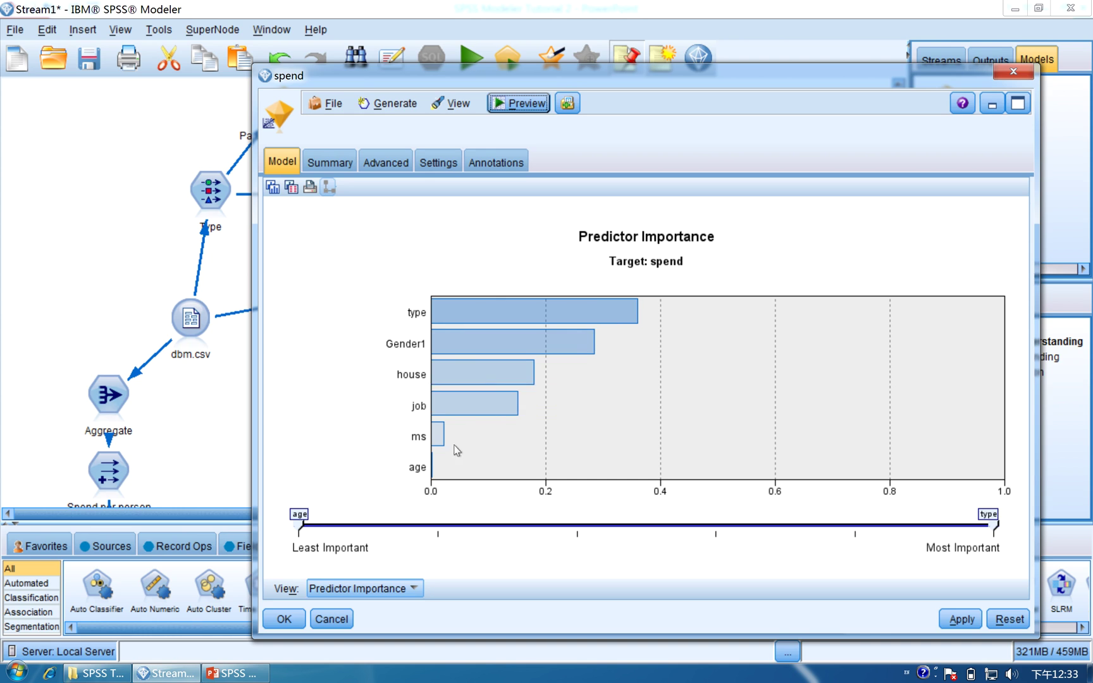
left_click(332, 159)
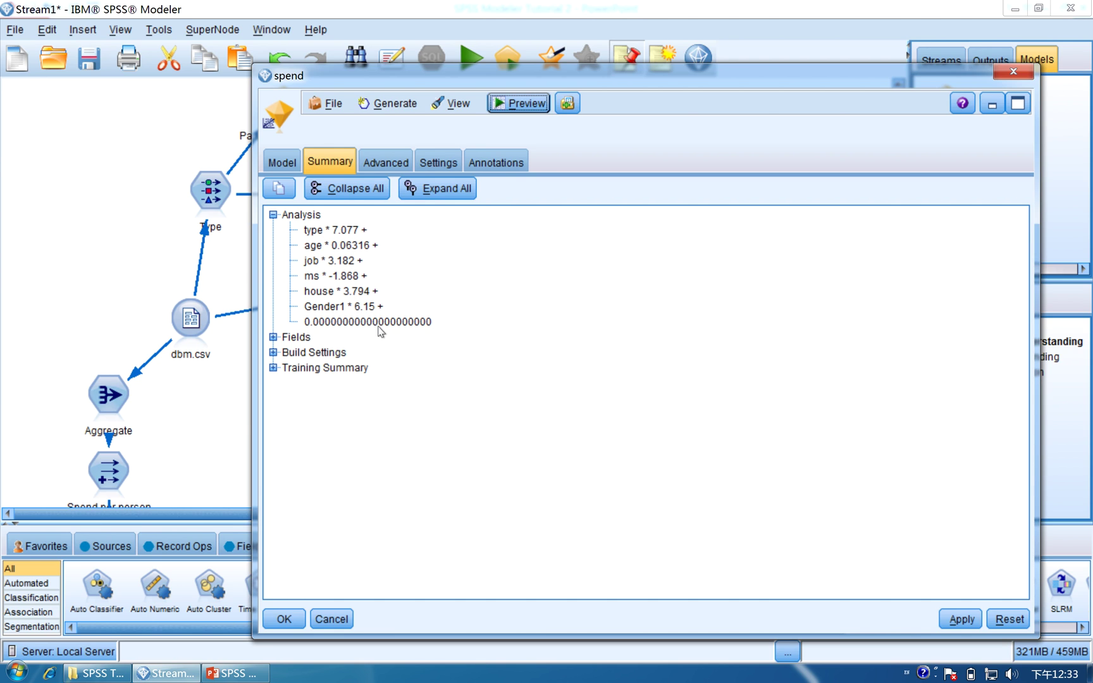
left_click(378, 164)
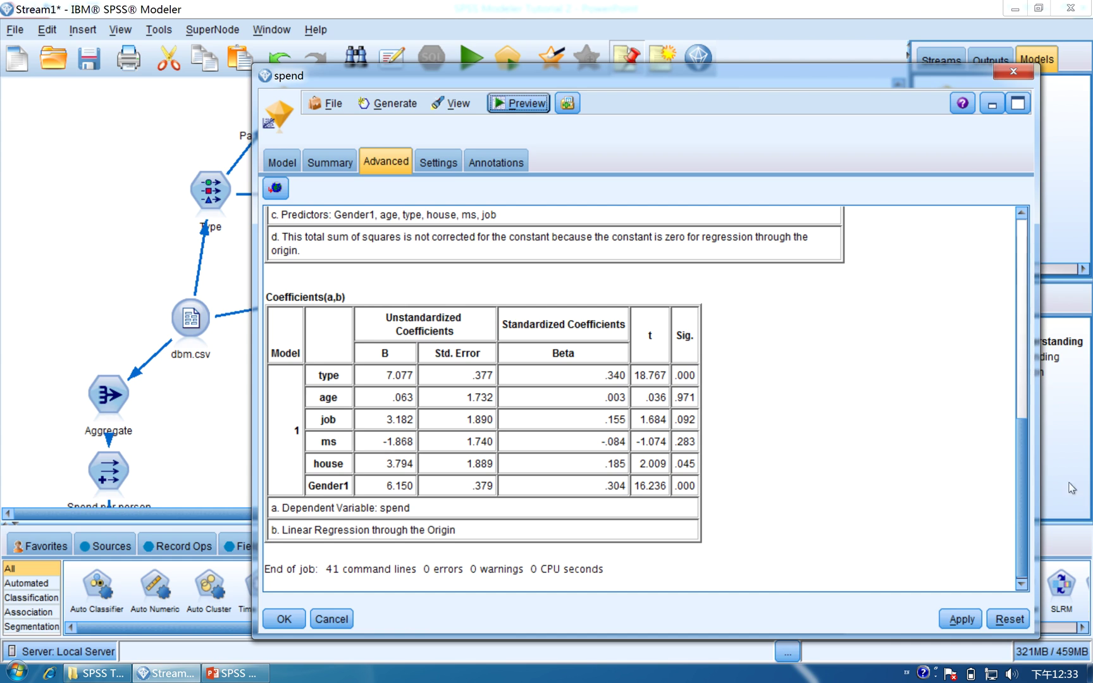
scroll(1023, 491, "down", 1)
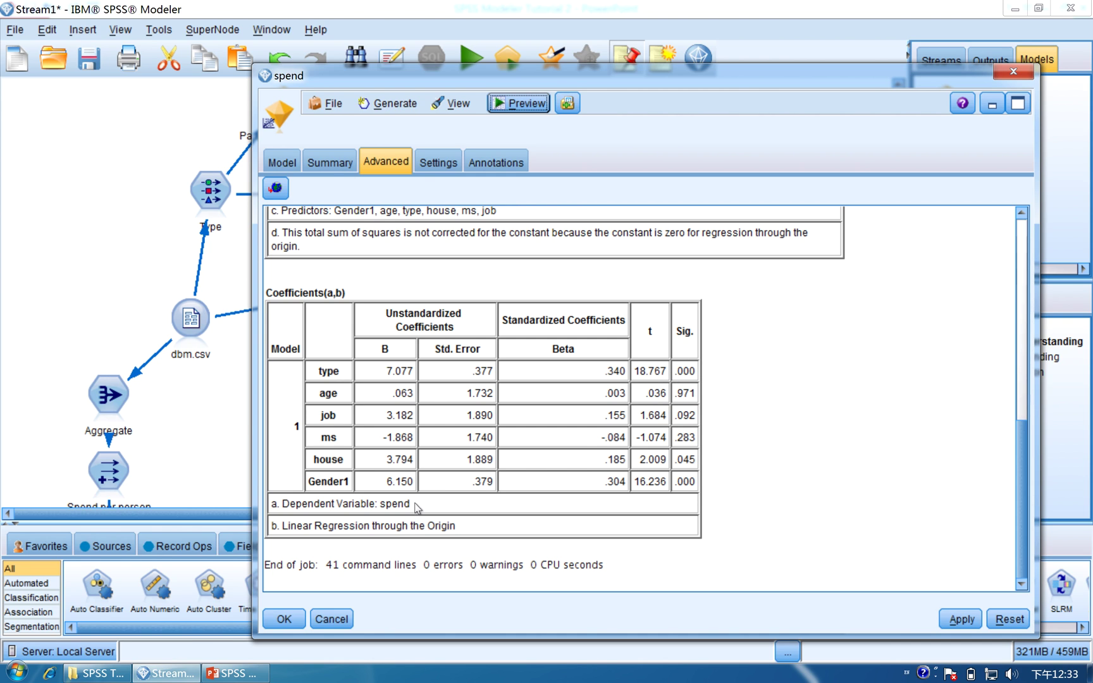
Switch to PowerPoint to read the Linear Regression slide, end the slide show, then return to SPSS Modeler and close the spend model results
left_click(245, 672)
scroll(839, 588, "down", 1)
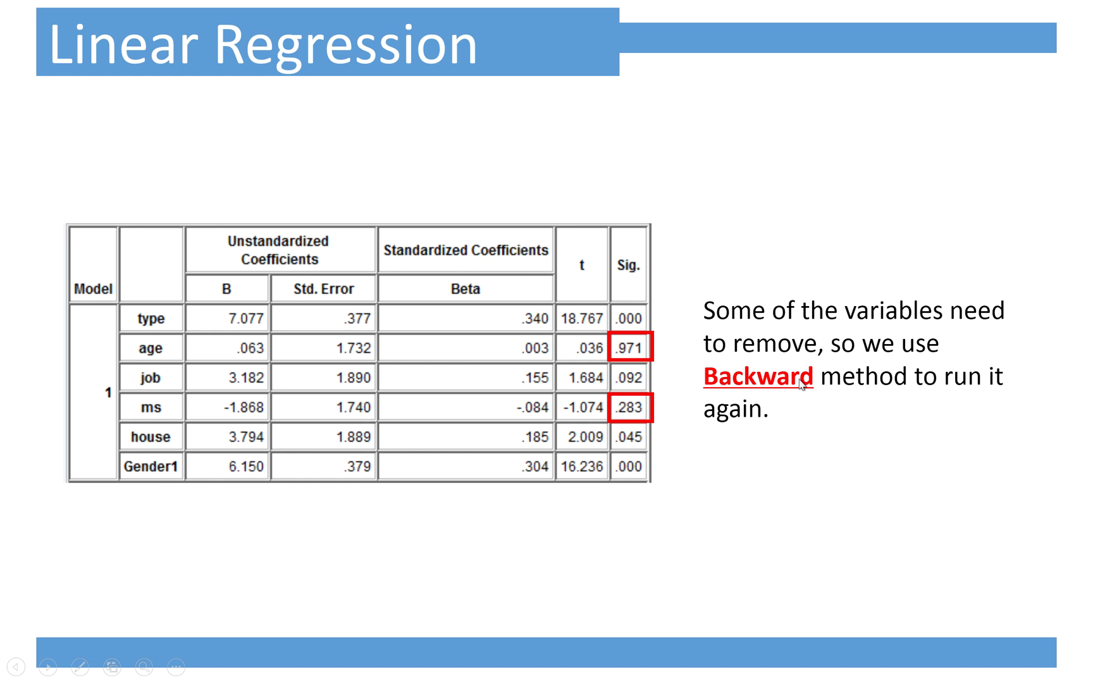
key("Escape")
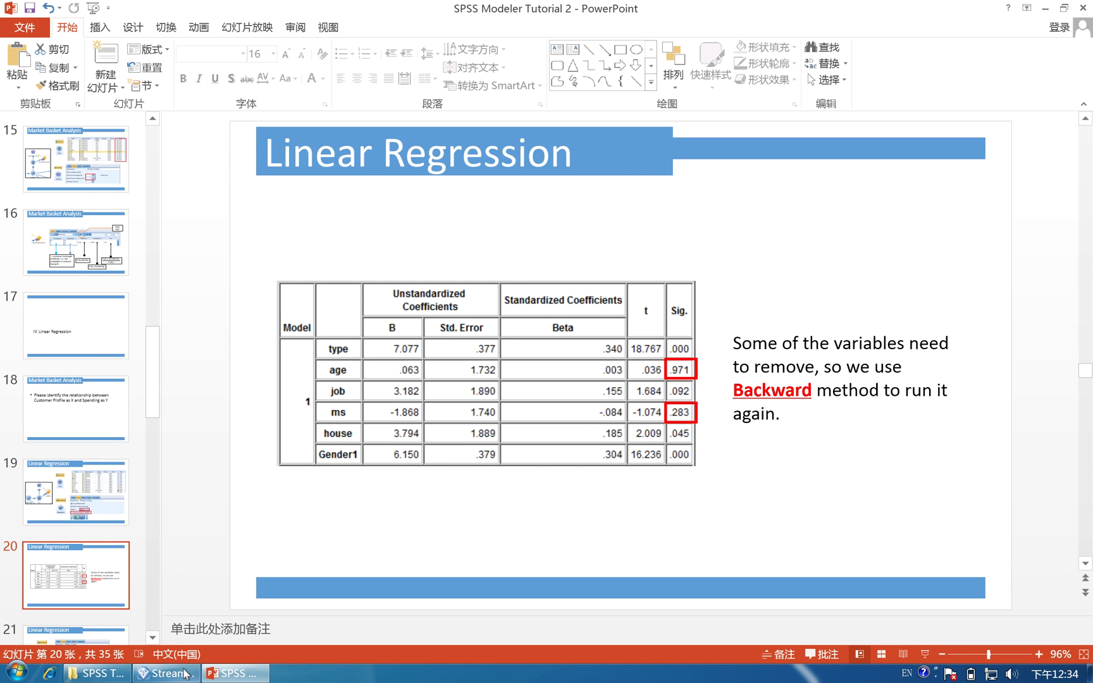
left_click(185, 674)
left_click(1029, 77)
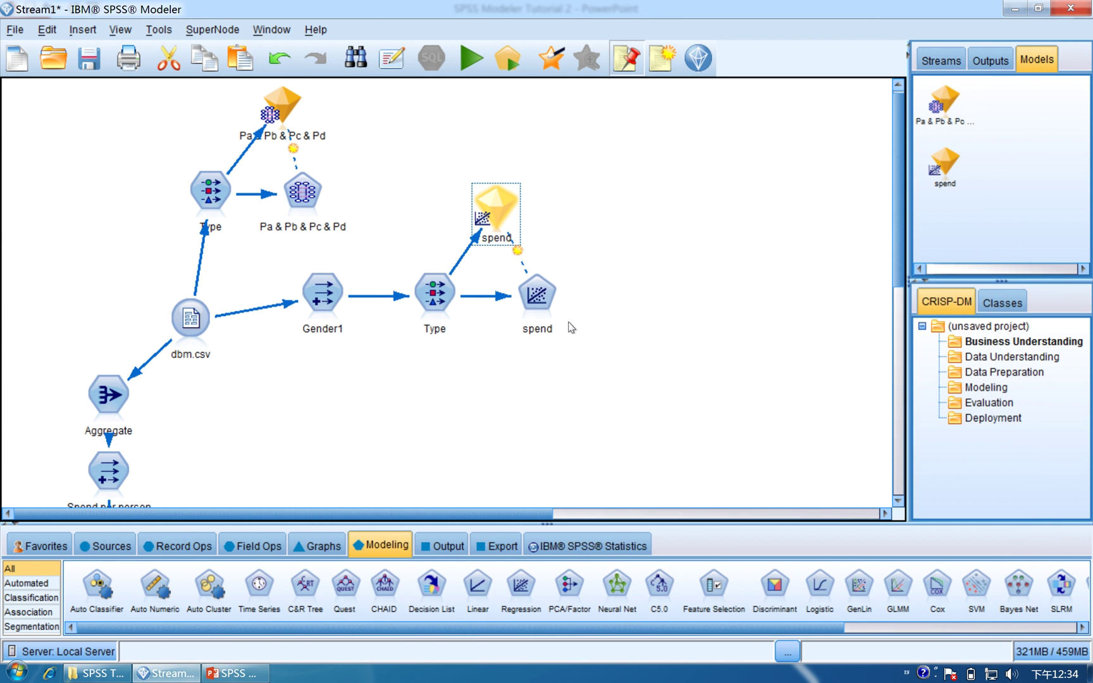
Set the spend Regression node's method to Backwards
double_click(535, 295)
left_click_drag(598, 214, 537, 177)
left_click(537, 355)
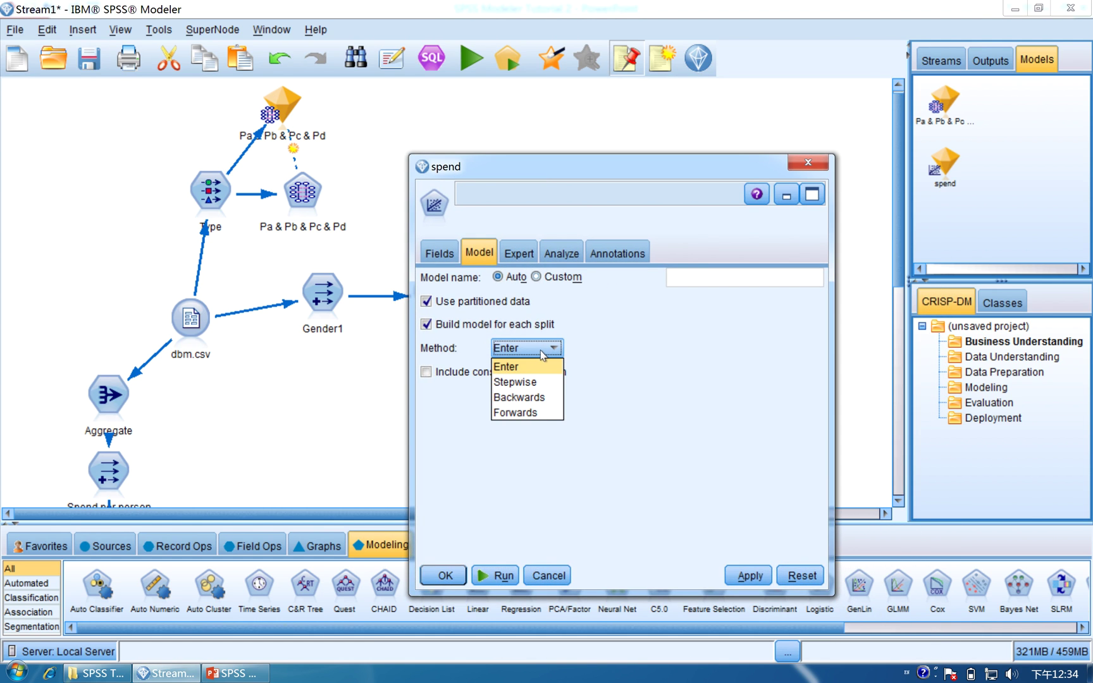
left_click(539, 403)
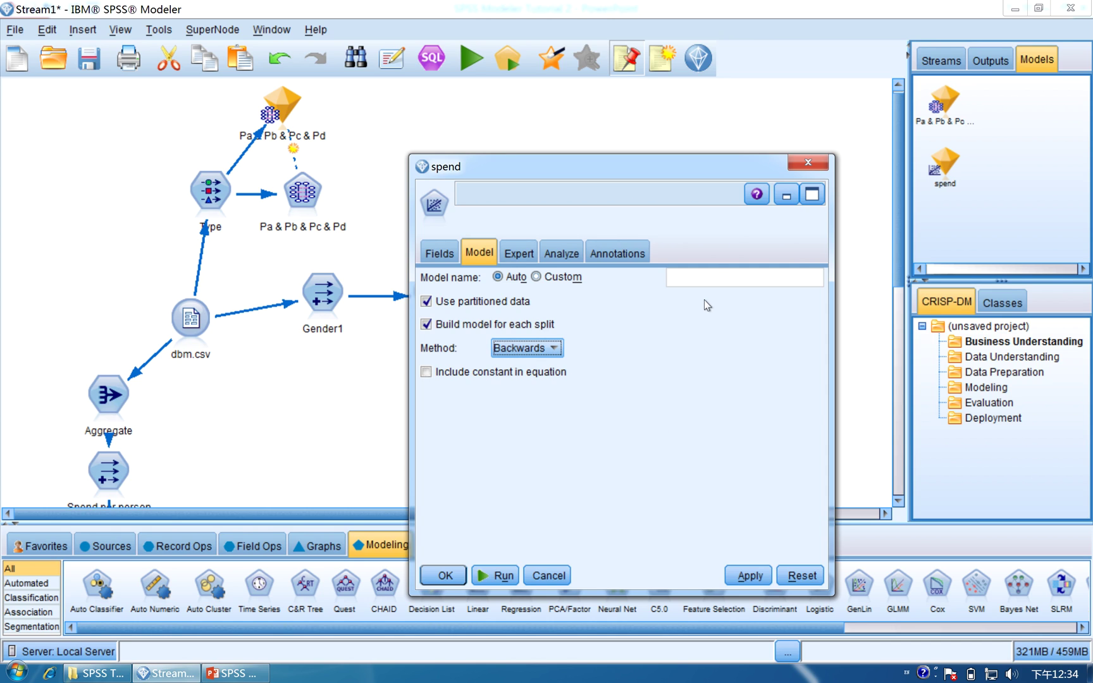
Read the help topic on the Regression node's model options and selection methods, and return to the spend settings in SPSS Modeler
left_click(754, 201)
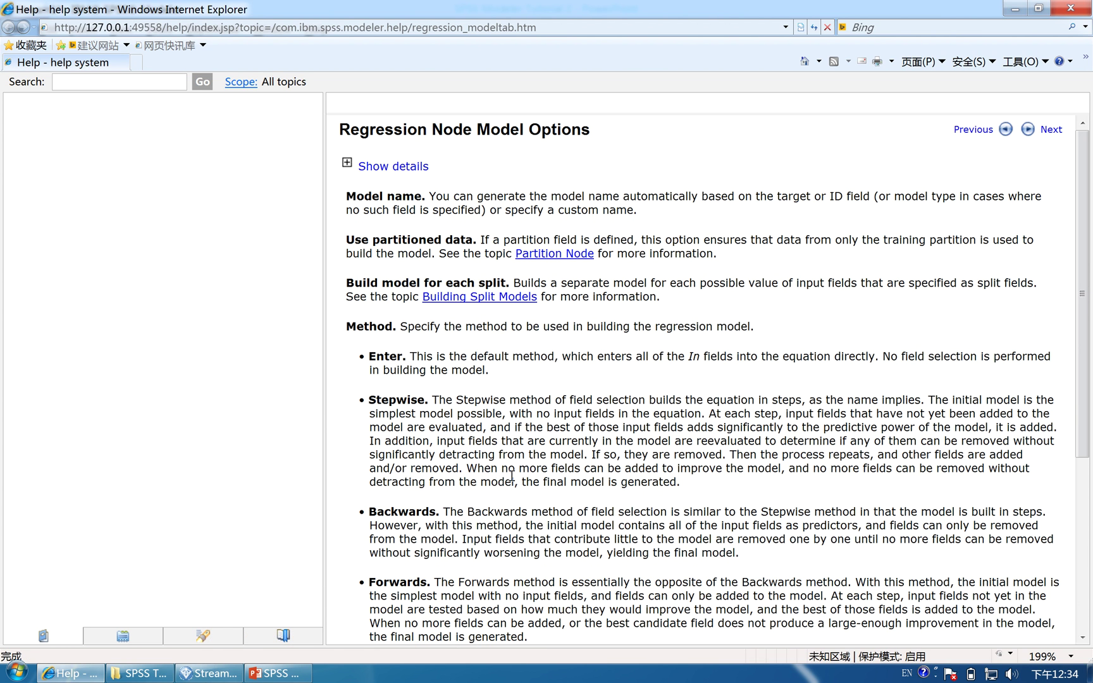
scroll(1088, 361, "down", 2)
scroll(1088, 362, "down", 3)
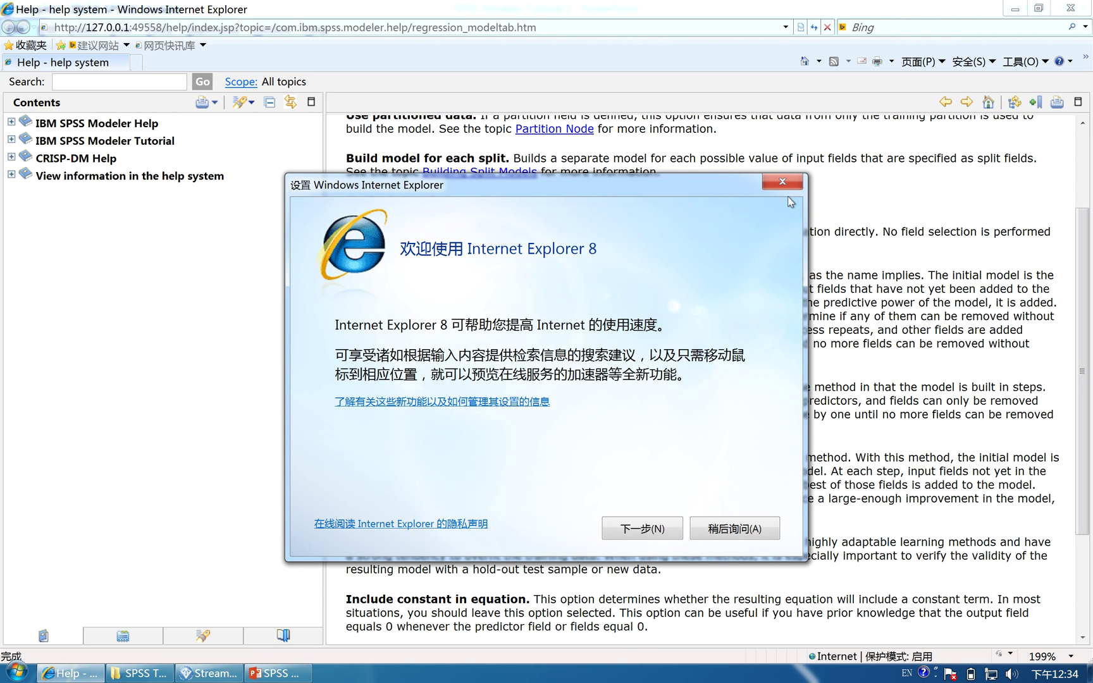
left_click(783, 182)
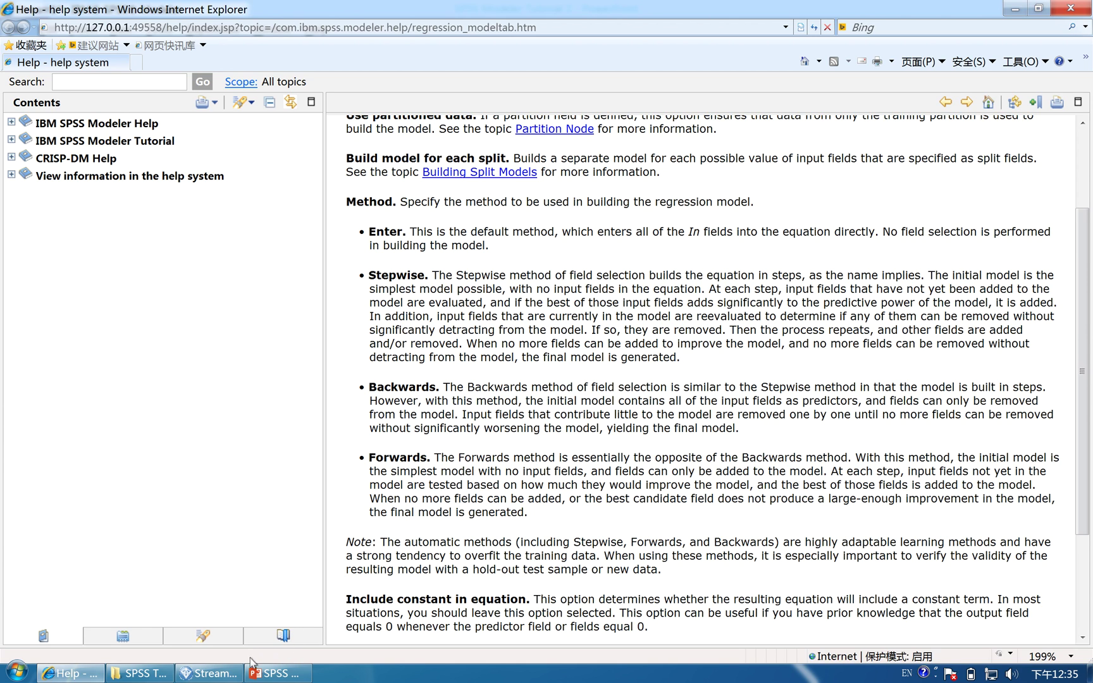
left_click(209, 673)
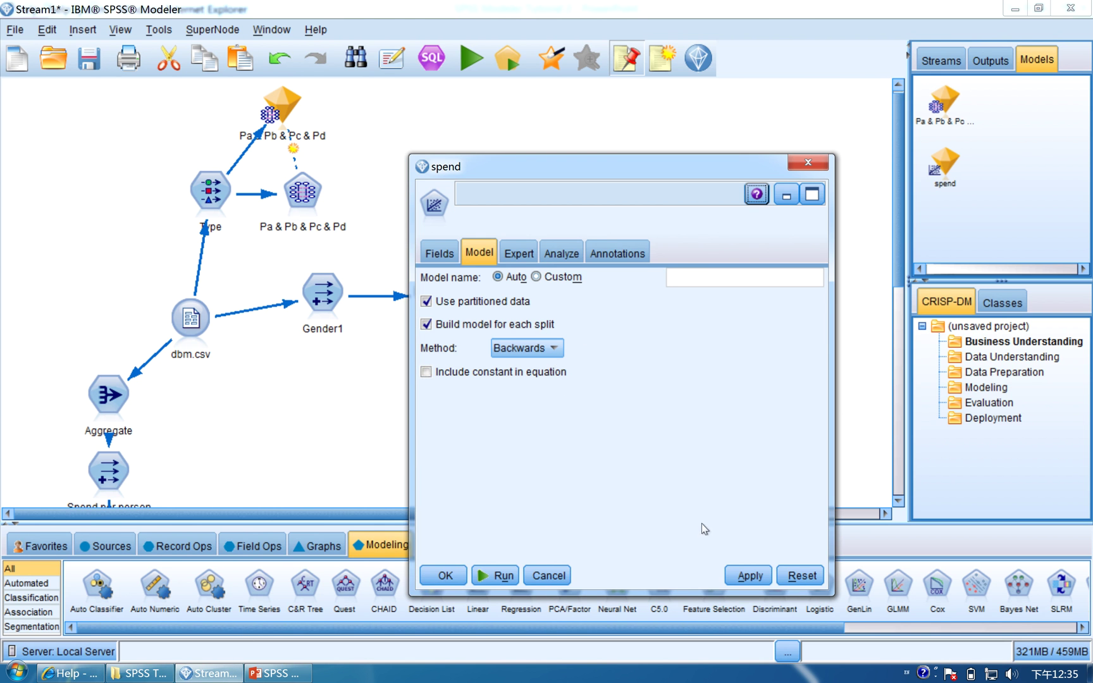
Apply the regression settings and rerun the spend model, and review its predictor importance, summary equation and coefficients
left_click(748, 575)
left_click(499, 575)
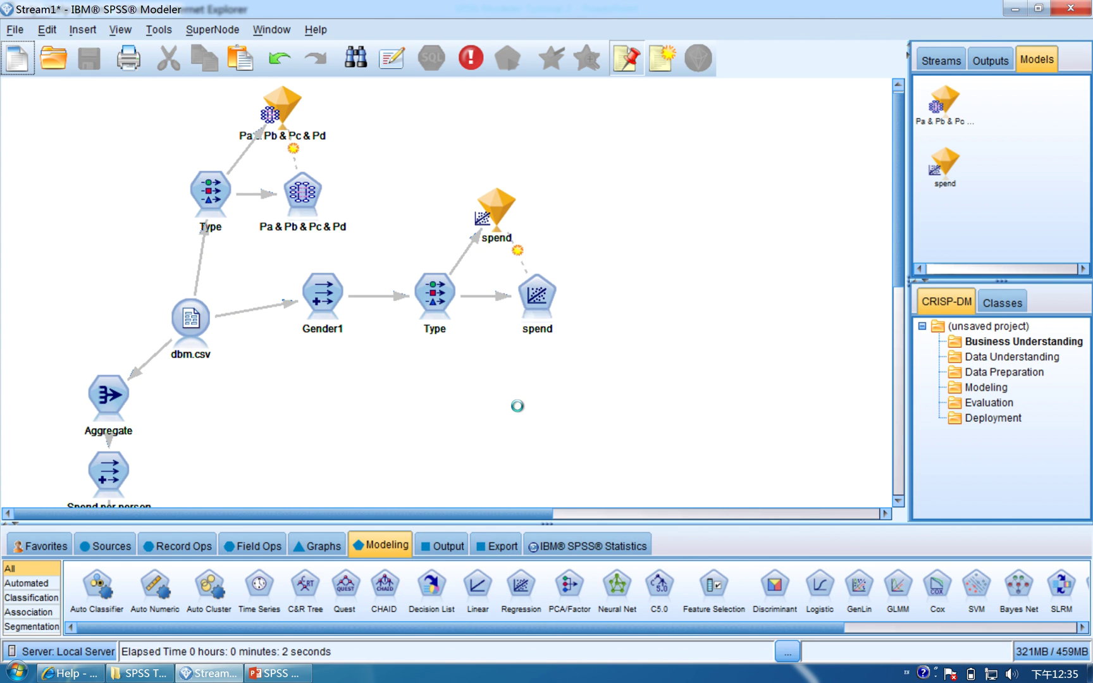
double_click(501, 224)
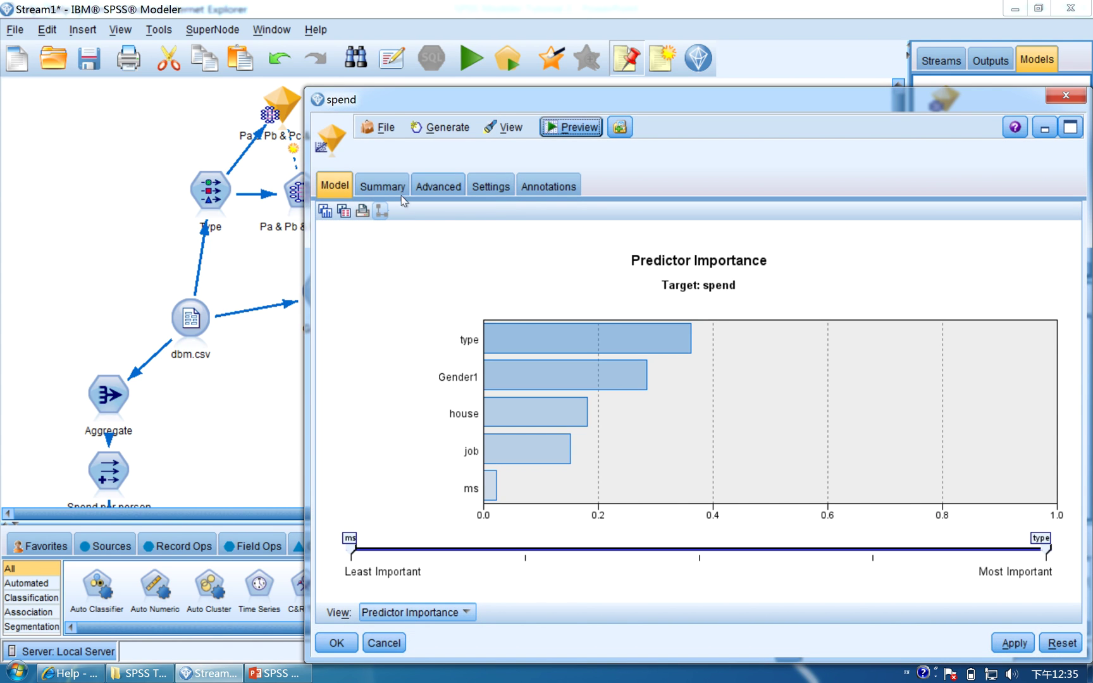
left_click(391, 188)
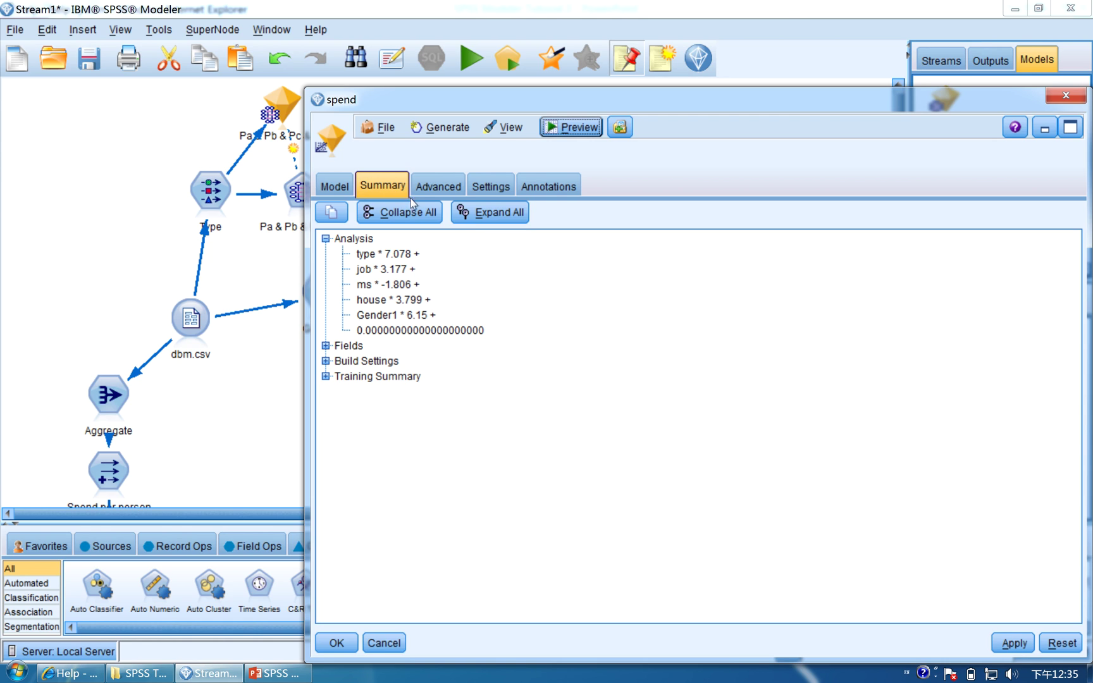
left_click(428, 190)
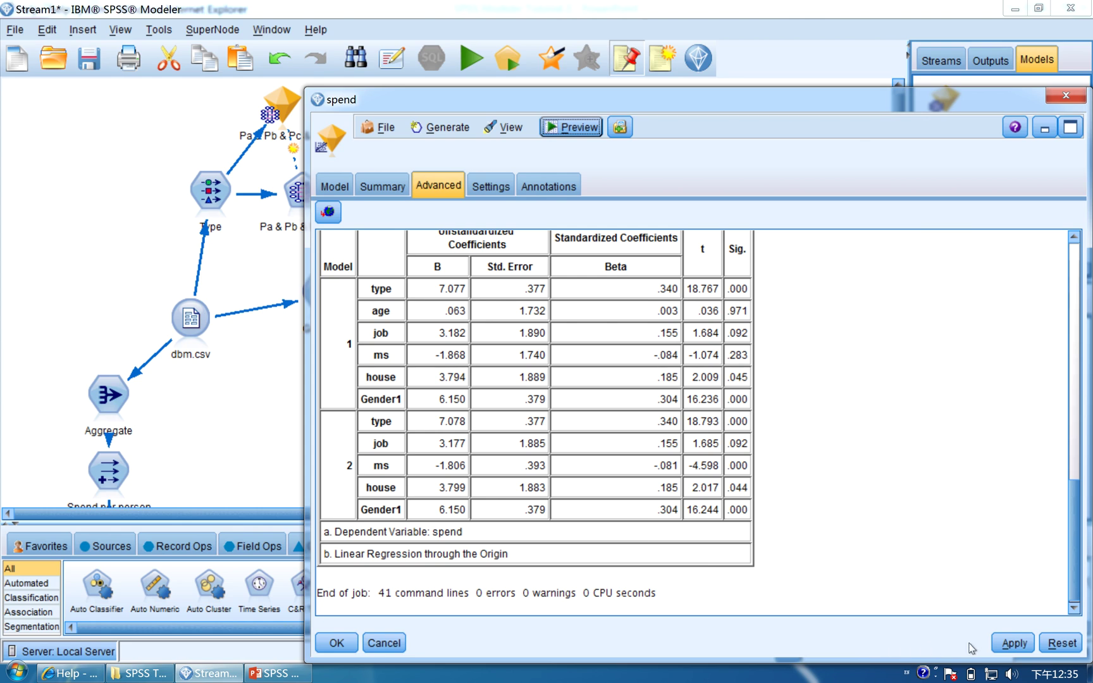
left_click(1013, 643)
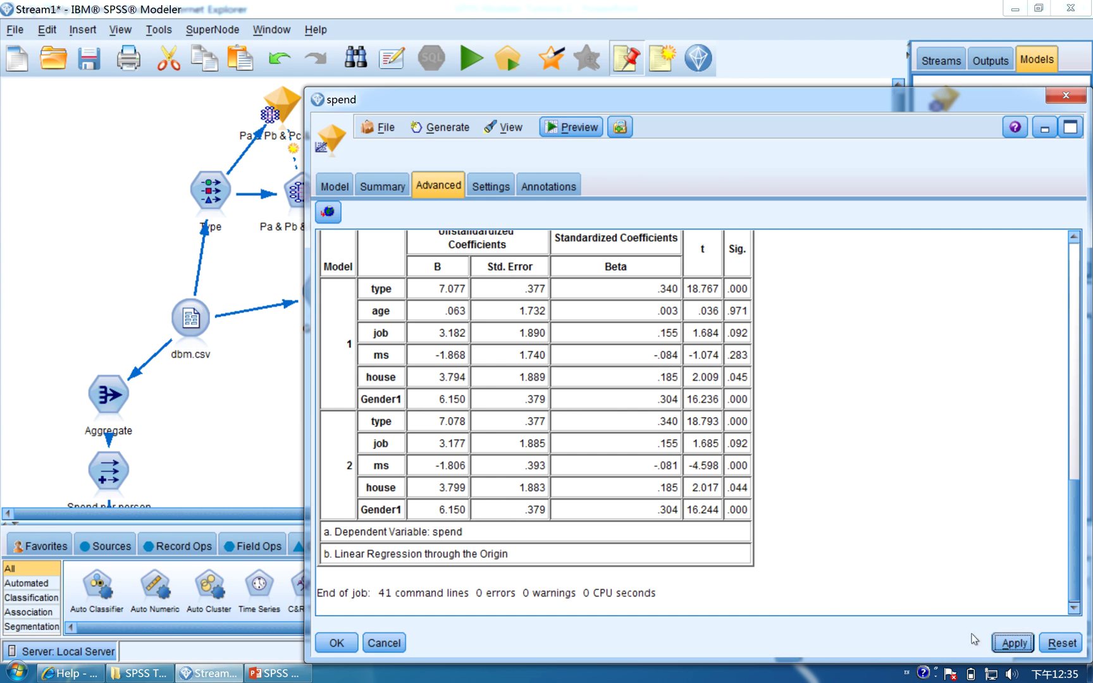
left_click(336, 643)
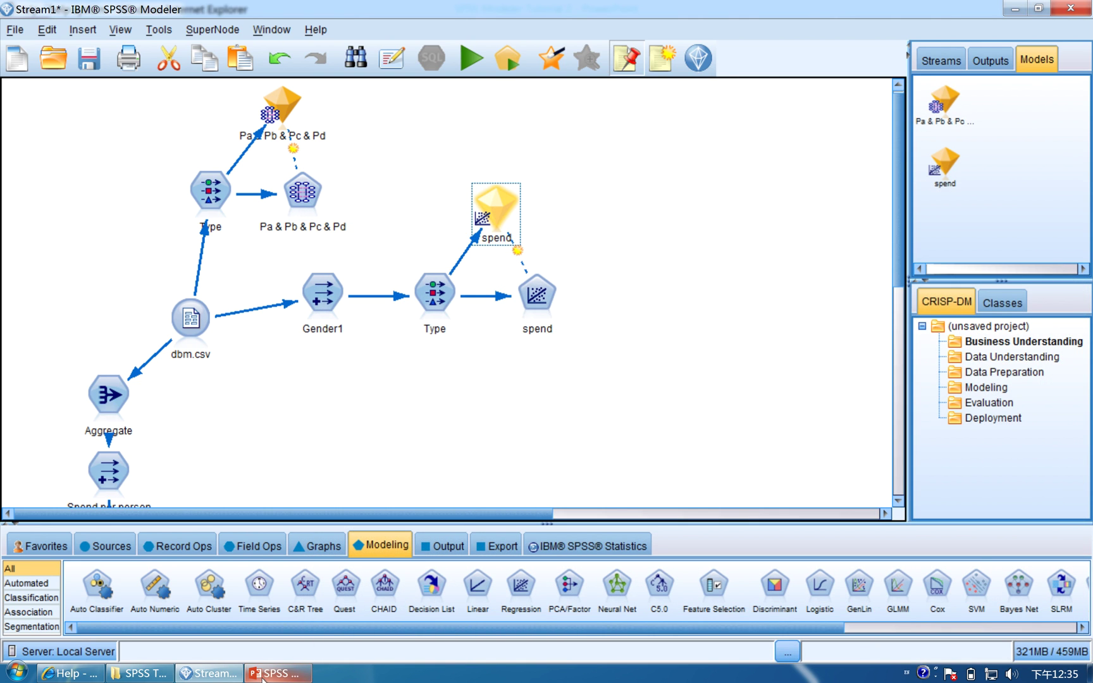